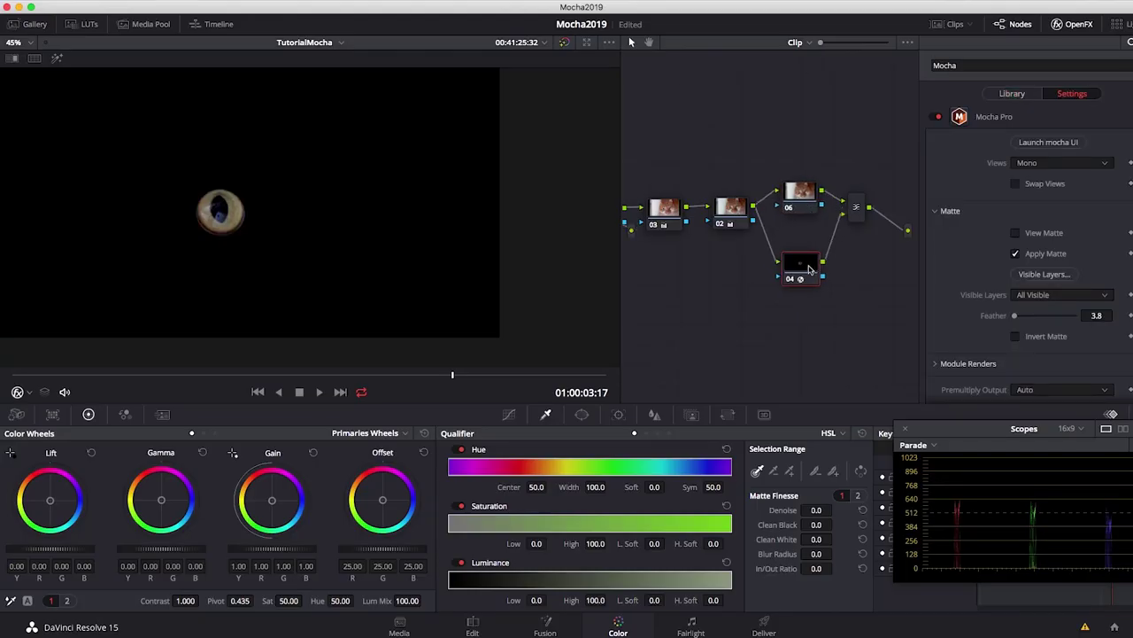
Set node 04 to Use OFX Alpha, try a blue Offset, then reset Offset to neutral.
right_click(813, 268)
left_click(848, 393)
left_click_drag(382, 500, 398, 512)
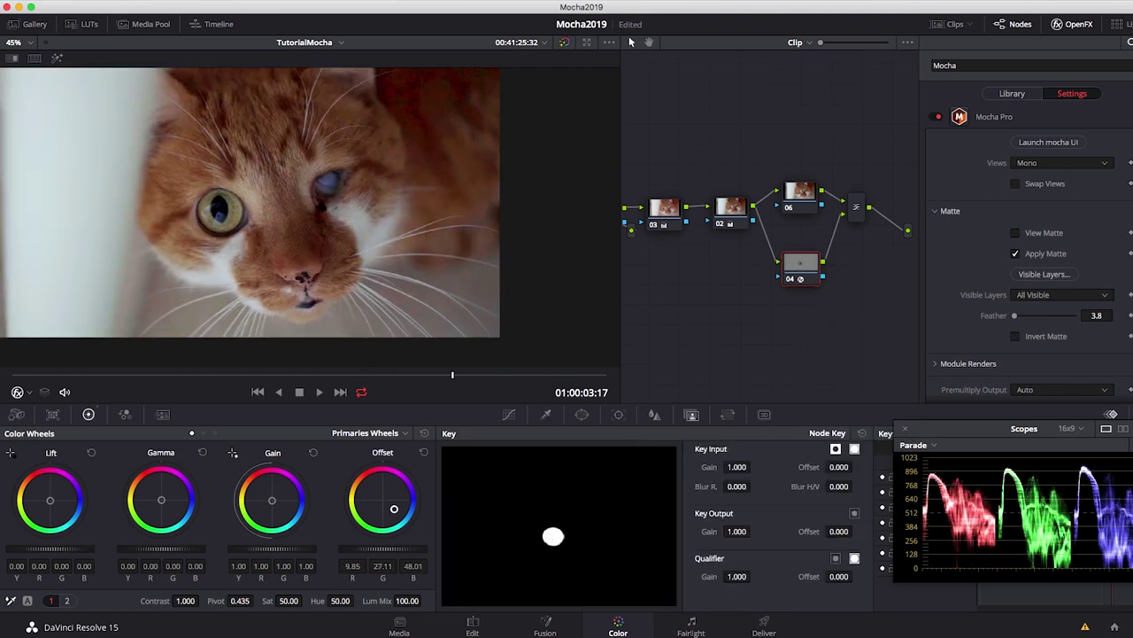
left_click(227, 375)
double_click(393, 507)
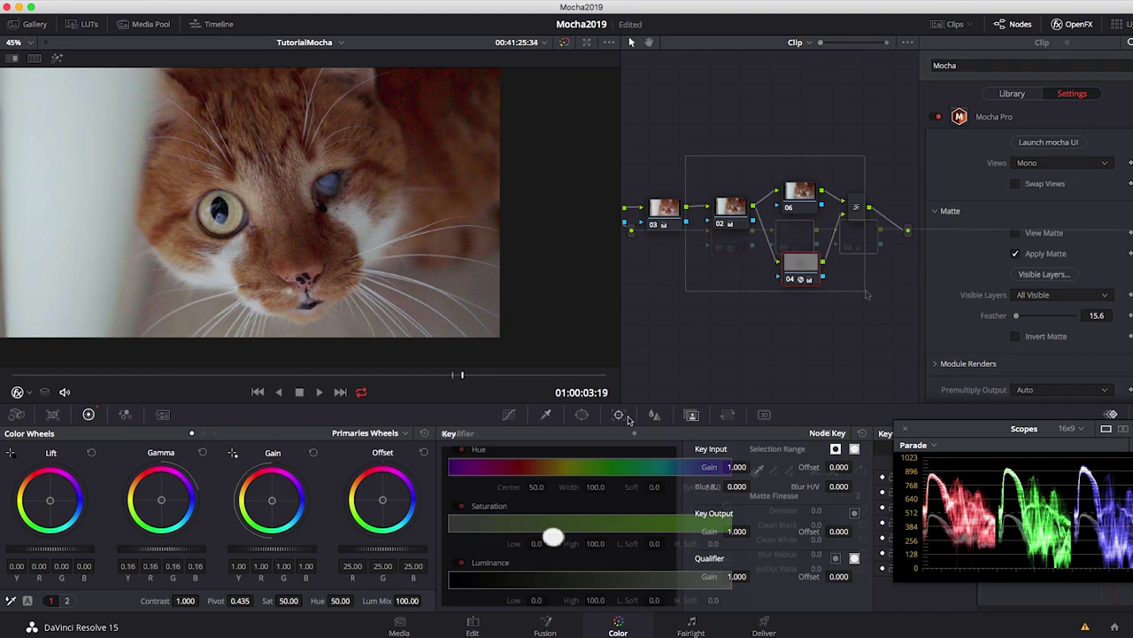
left_click_drag(907, 189, 680, 284)
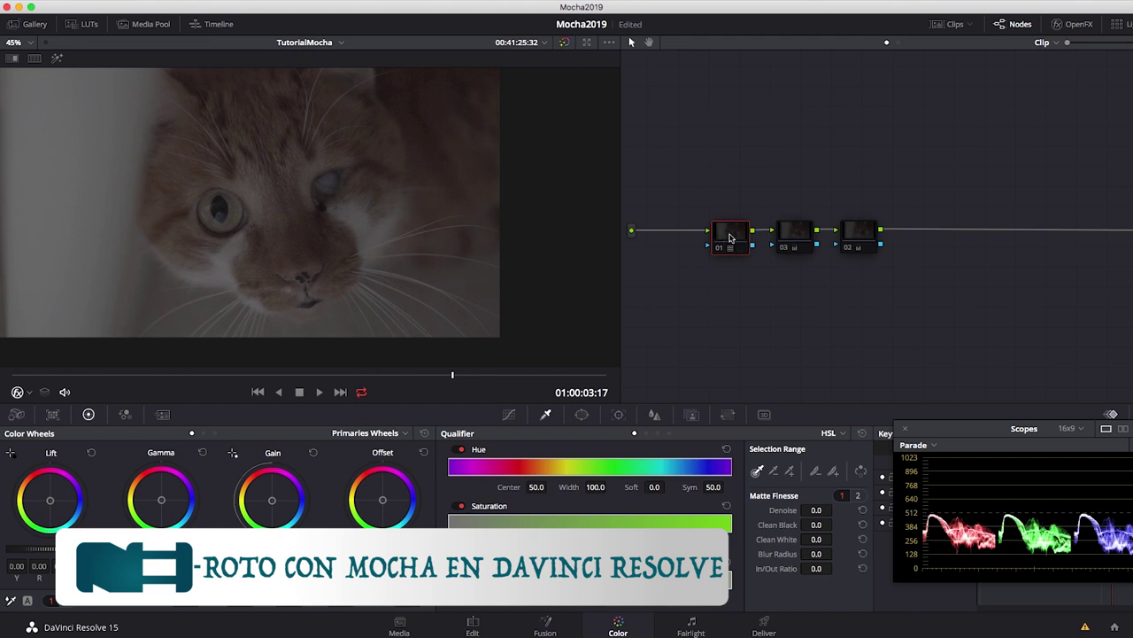
Select the grading nodes and nudge nodes 01 and 03 slightly left into line.
mouse_move(910, 178)
left_mouse_down()
mouse_move(679, 306)
mouse_move(691, 301)
left_mouse_up()
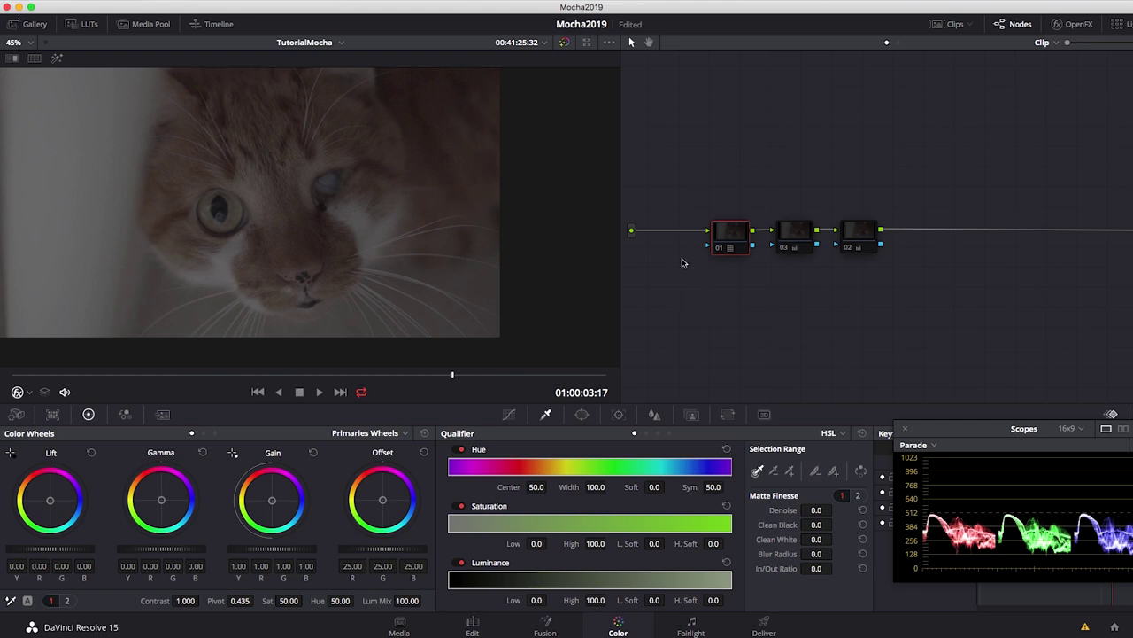
left_click_drag(727, 239, 708, 239)
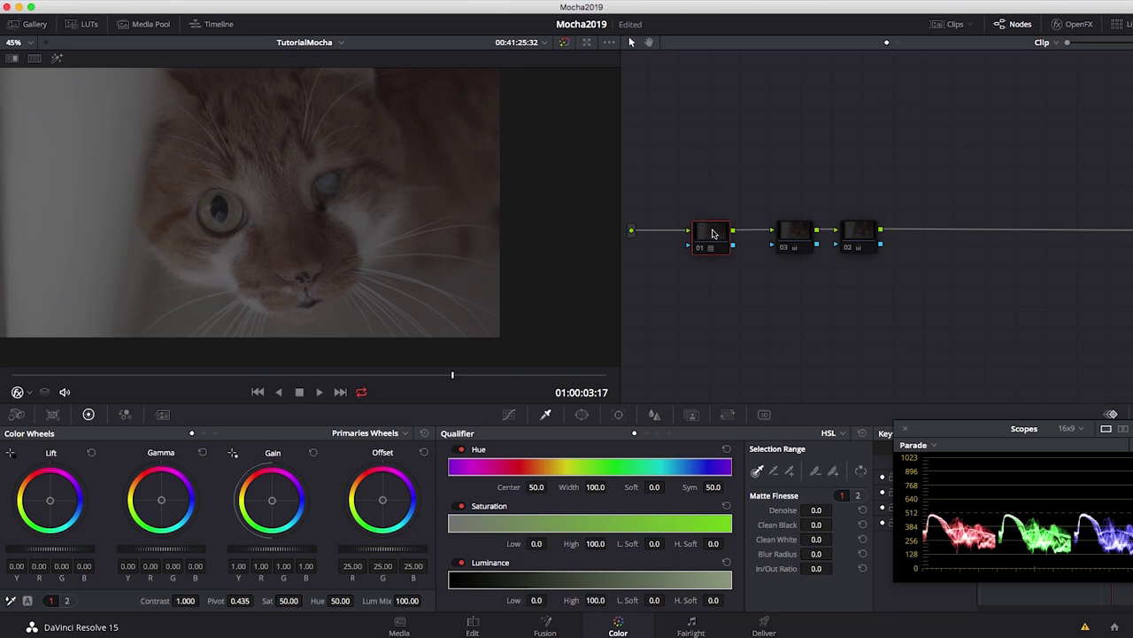
left_click_drag(796, 233, 782, 233)
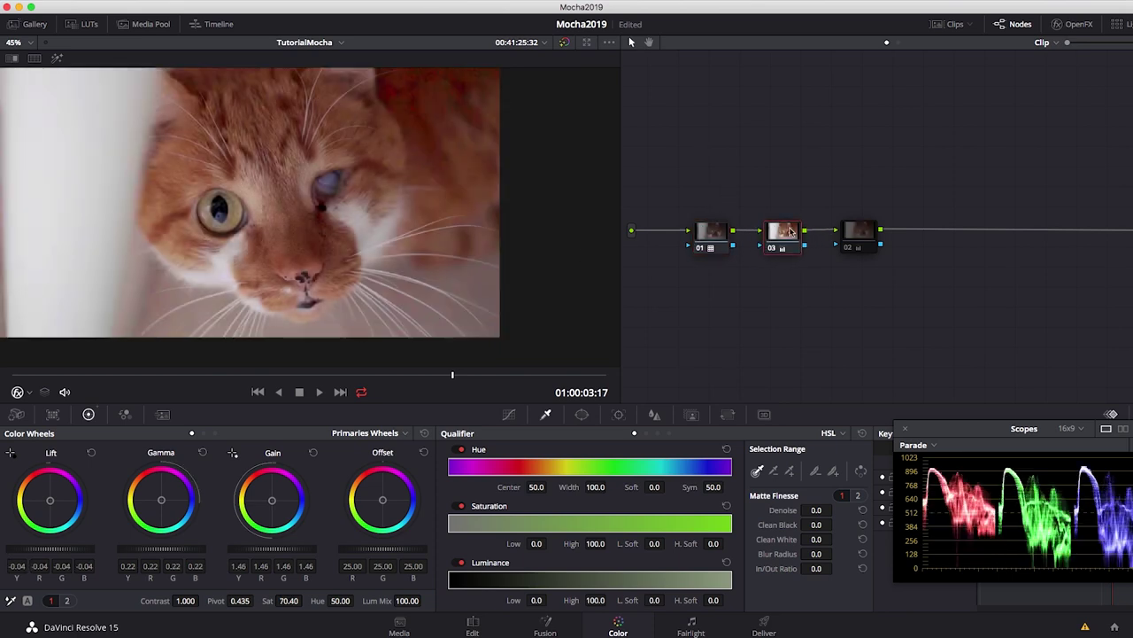
Compare the grade values of nodes 02 and 03, including offset, gamma, gain and saturation.
left_click(864, 236)
left_click(797, 232)
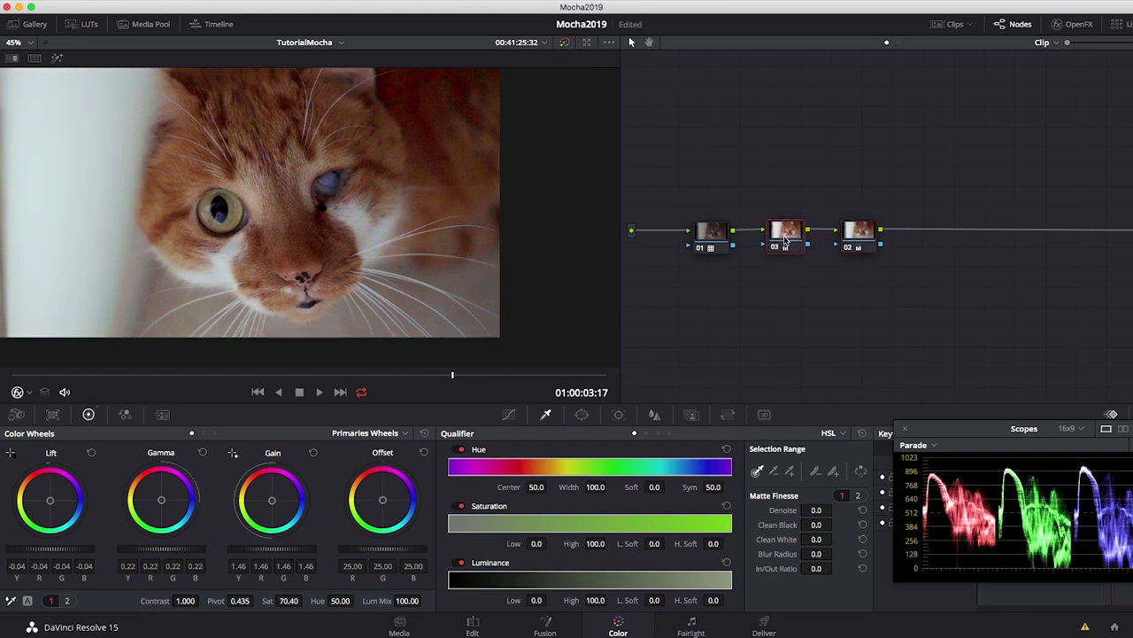
left_click(846, 237)
left_click(793, 236)
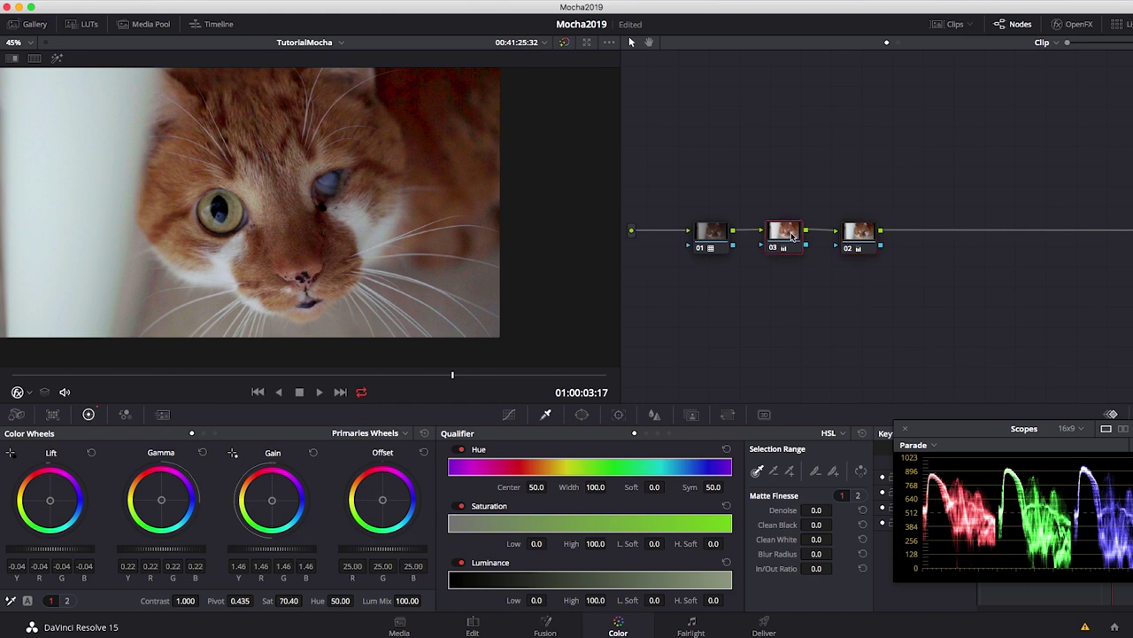
left_click(863, 238)
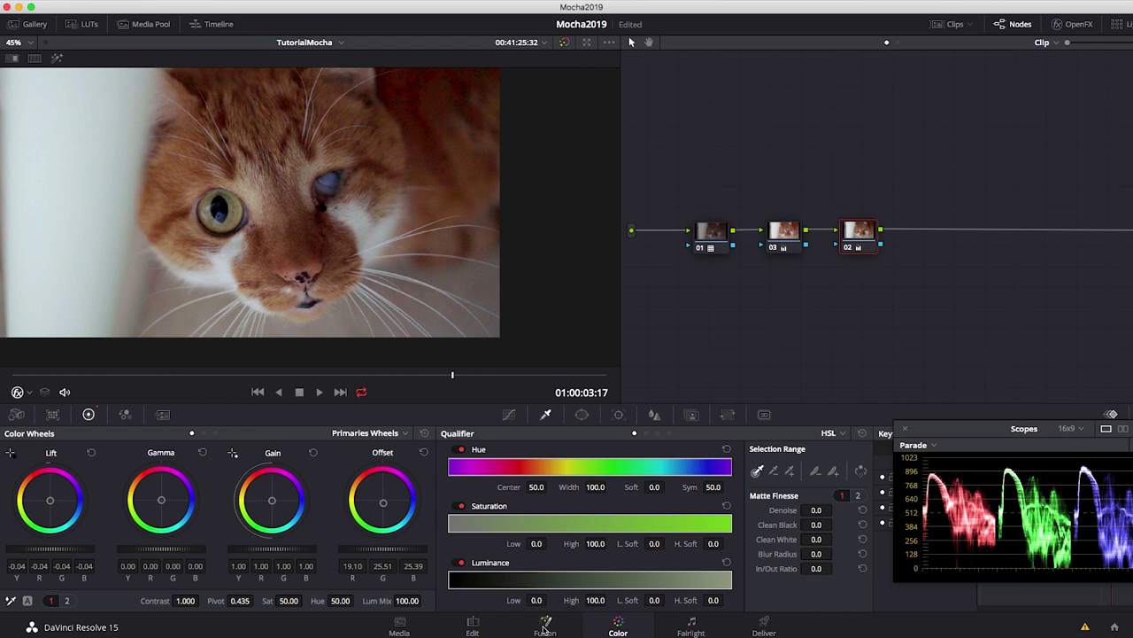
mouse_move(920, 180)
left_mouse_down()
mouse_move(776, 262)
mouse_move(669, 296)
mouse_move(903, 198)
mouse_move(675, 289)
left_mouse_up()
Add a new serial node 04 after node 02 with Alt+S.
left_click_drag(911, 188, 670, 298)
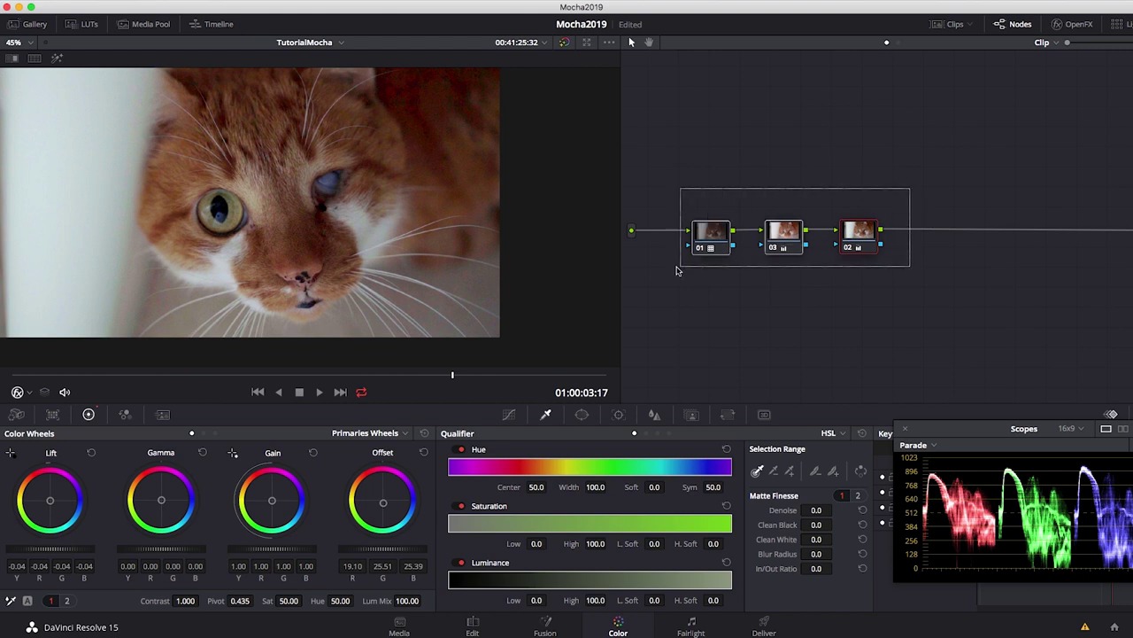
left_click_drag(675, 183, 894, 299)
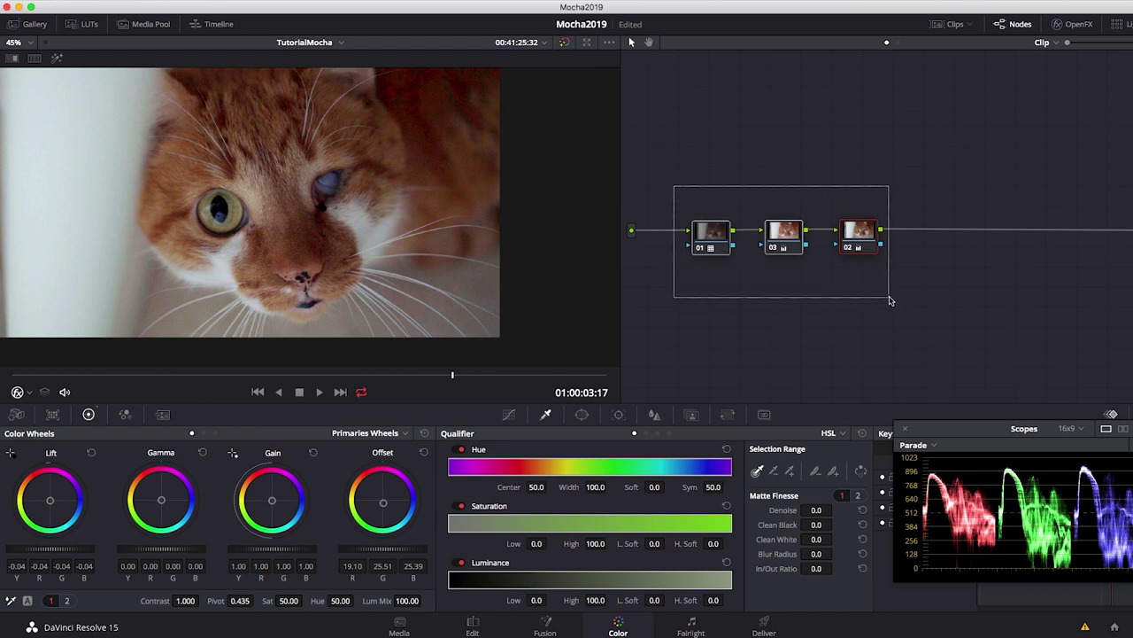
left_click(916, 193)
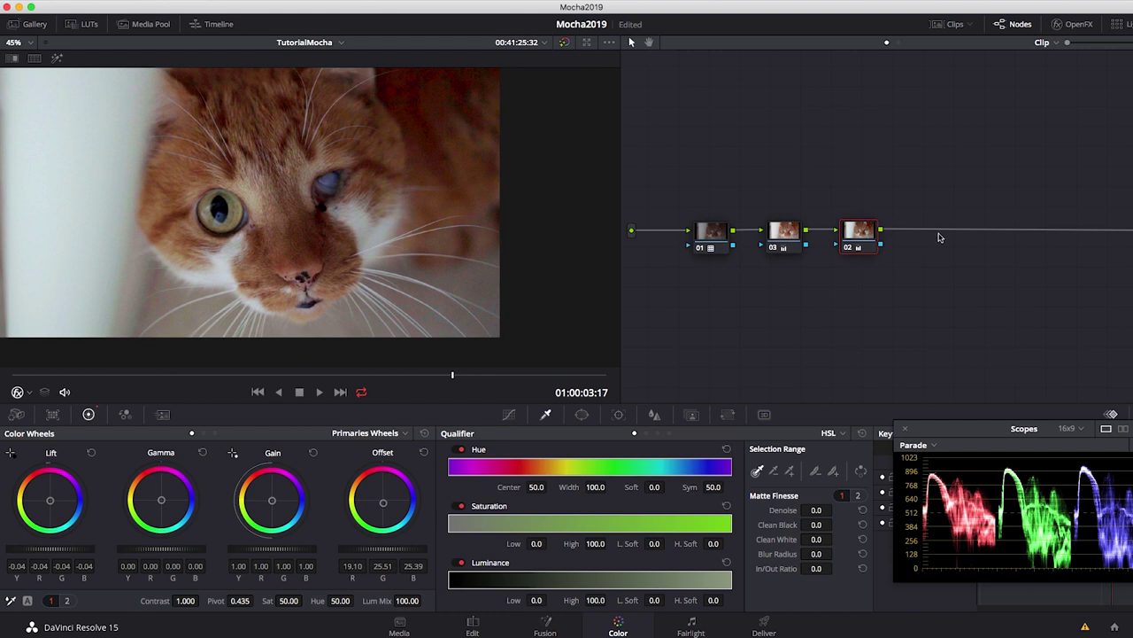
key("alt+s")
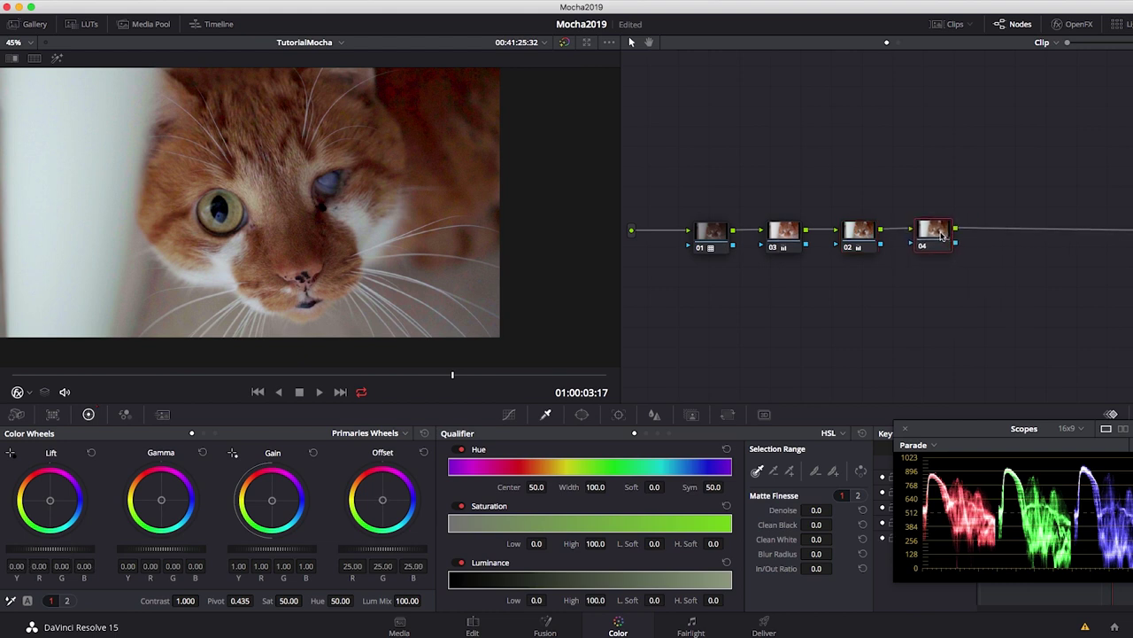
Find Mocha Pro in OpenFX, drop it onto node 04 and launch its UI.
left_click(1076, 27)
left_click(1020, 64)
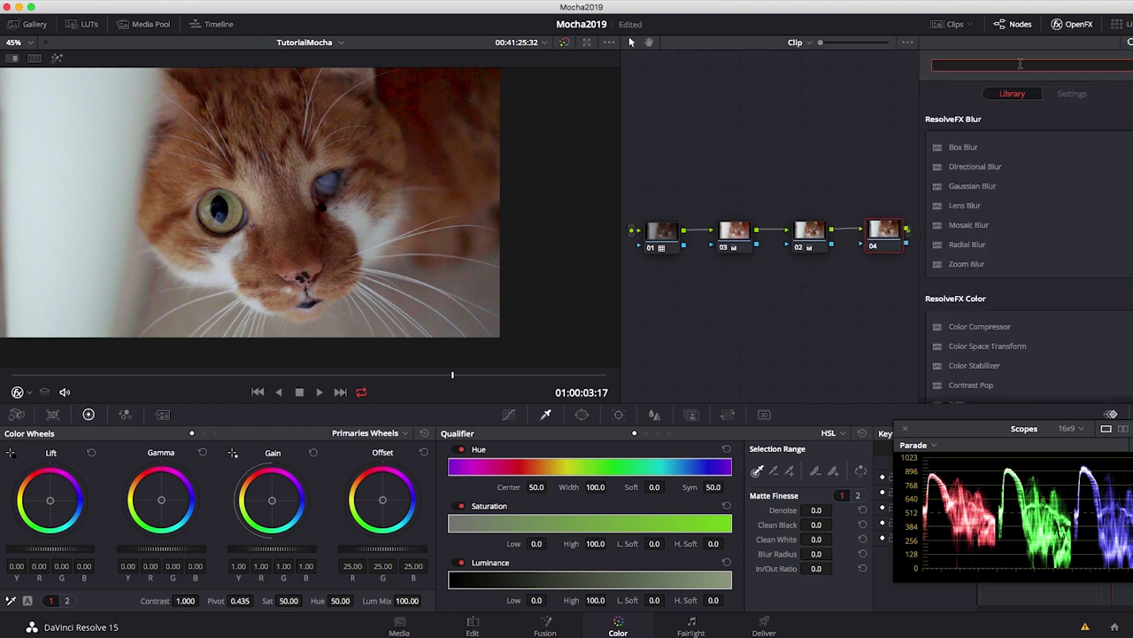
type("Mocha")
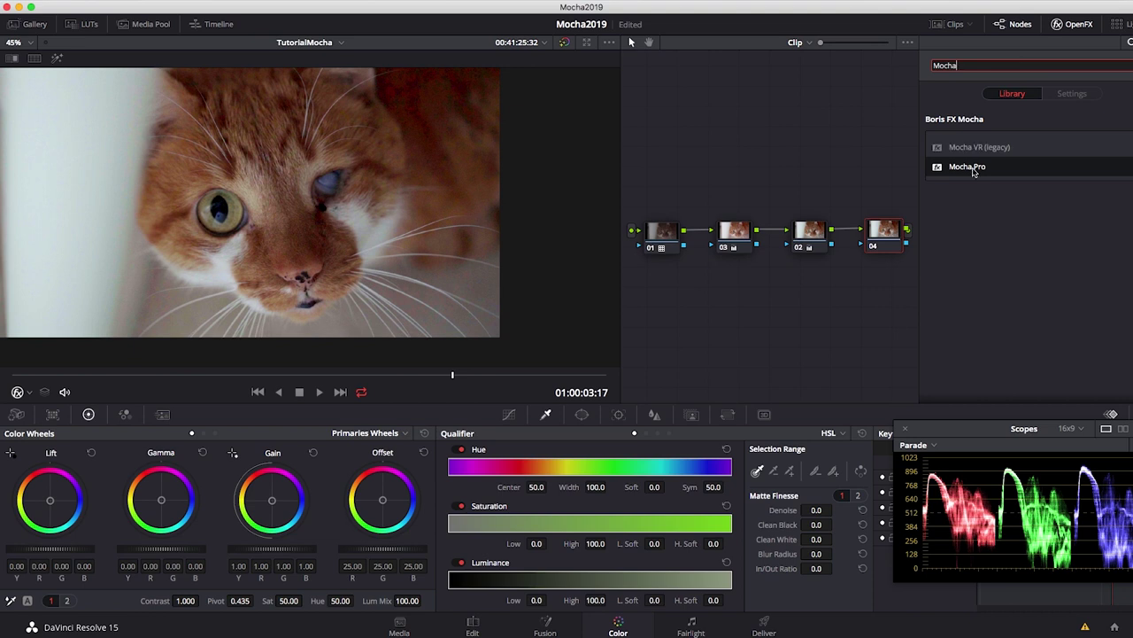
left_click_drag(973, 171, 886, 230)
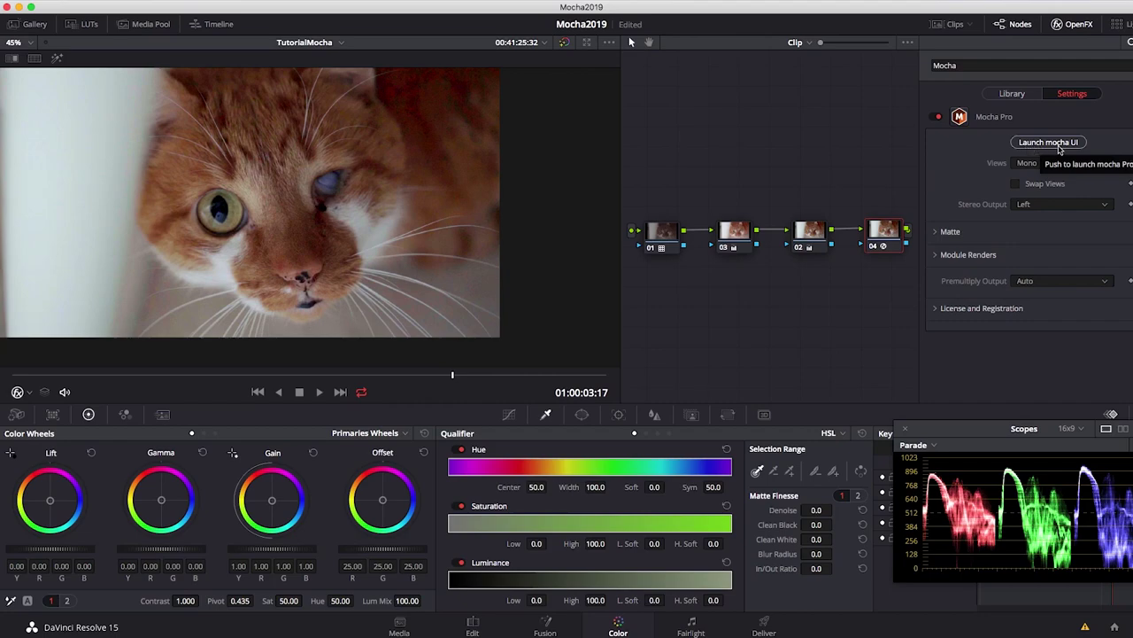
left_click(1059, 150)
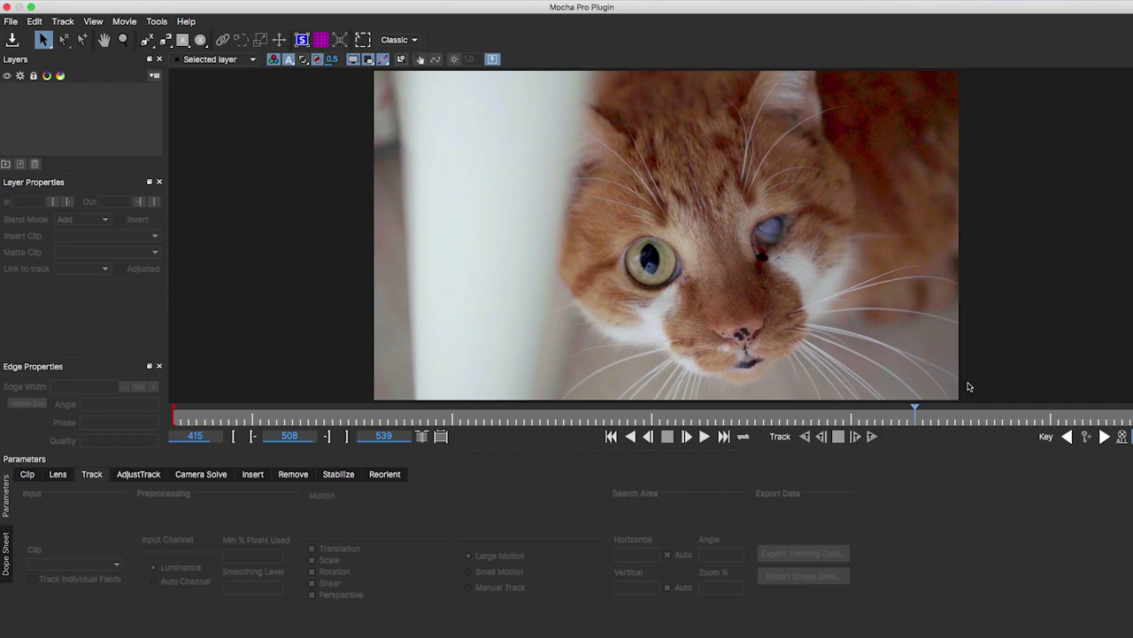
Zoom the Mocha viewer in on the cat's face and reposition the frame.
key("z")
left_click(794, 292)
key("s")
left_click_drag(841, 228, 825, 215)
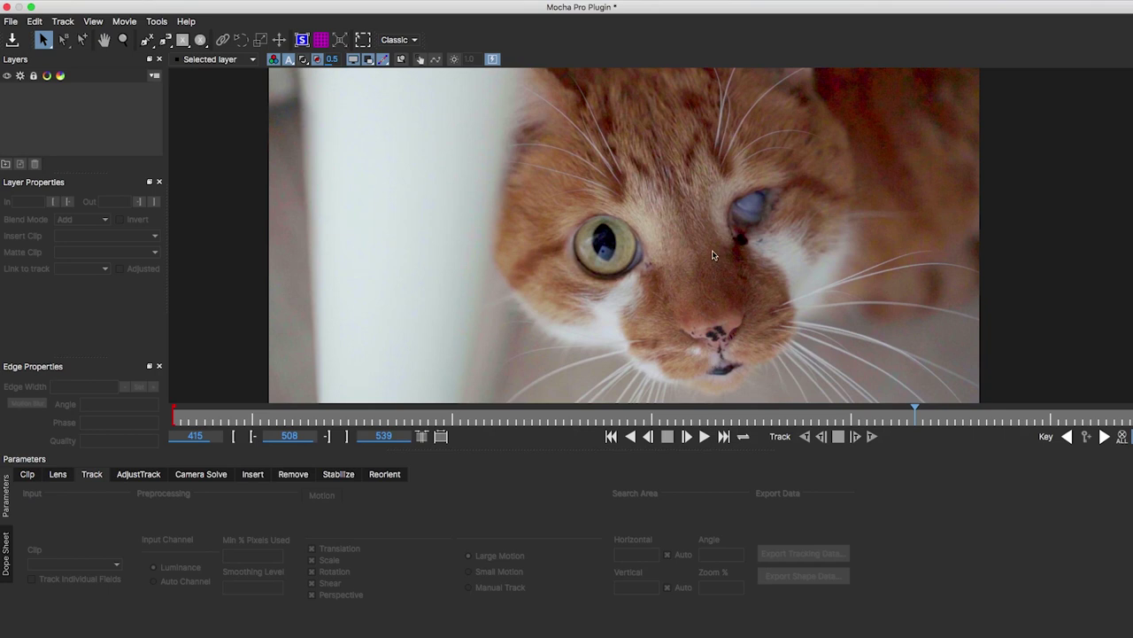
Move to frame 509 and look over the spline drawing tools and workspace layouts.
left_click_drag(915, 411, 913, 419)
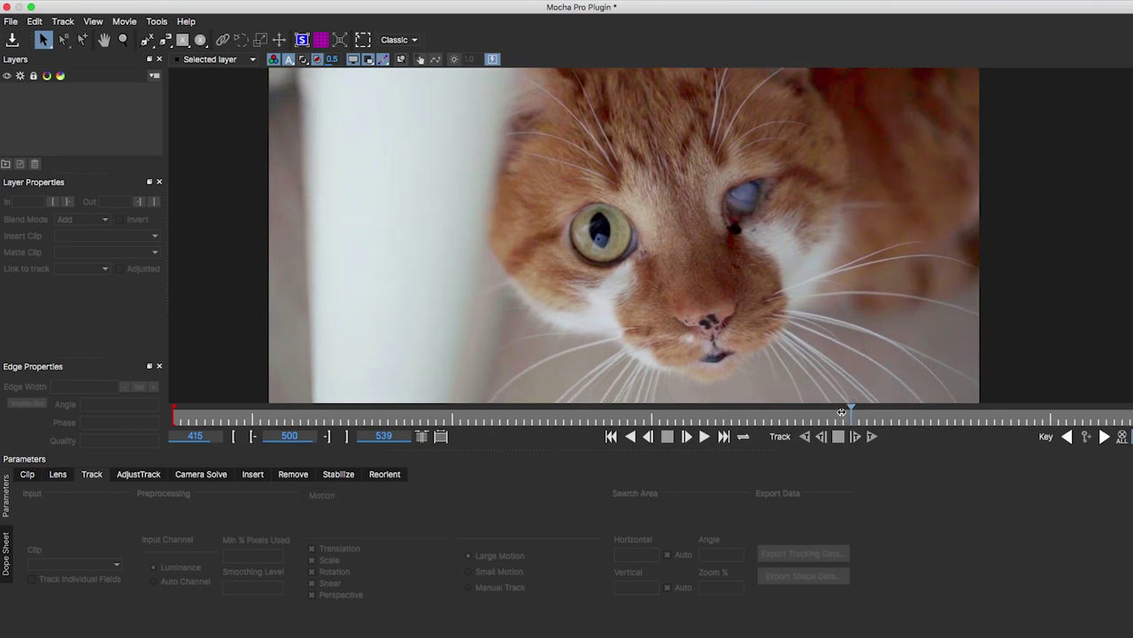
left_click(922, 420)
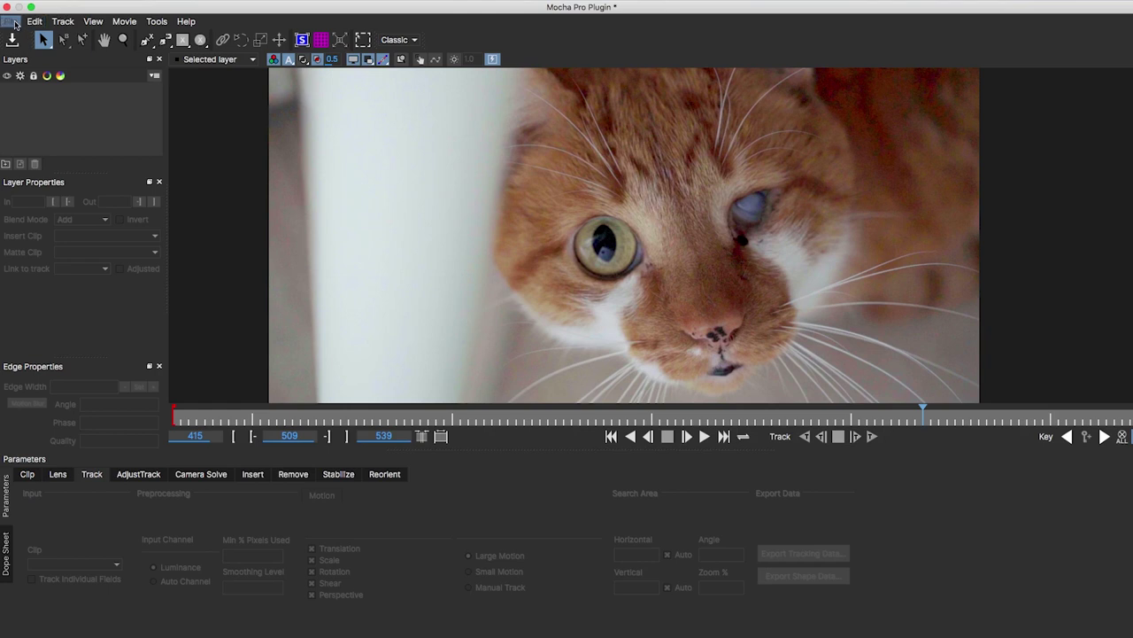
left_click(163, 40)
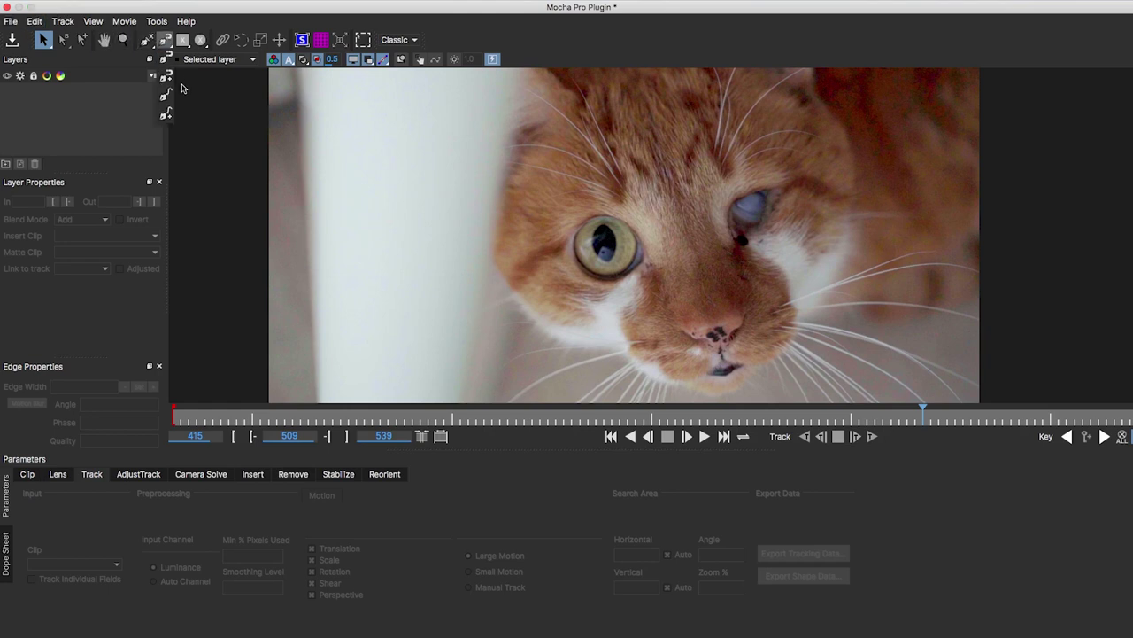
left_click(228, 33)
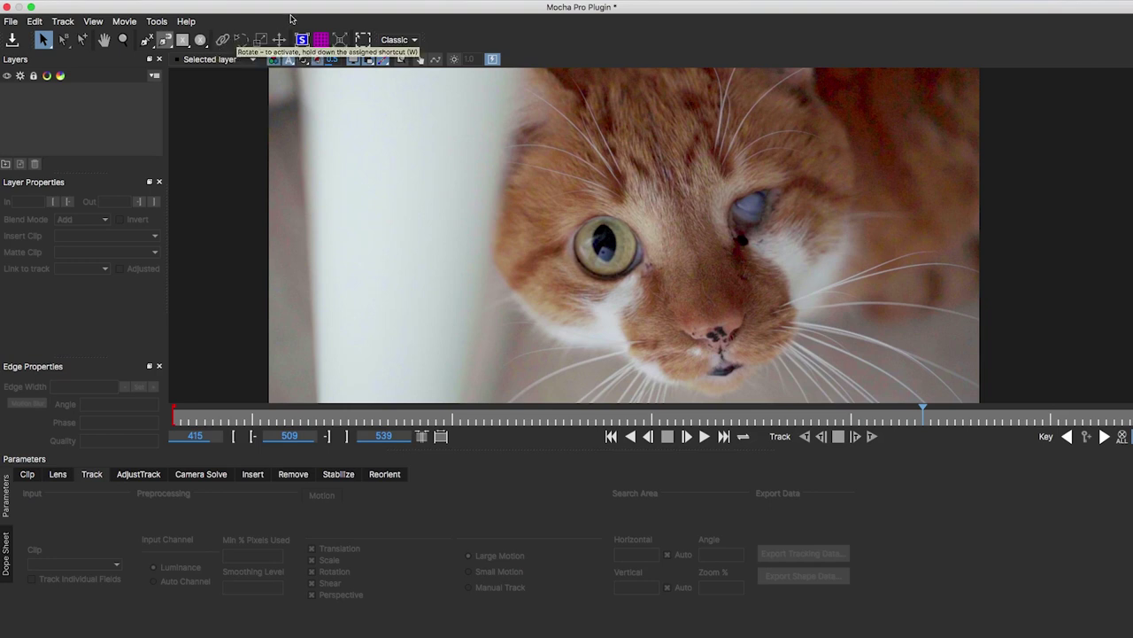
left_click(409, 41)
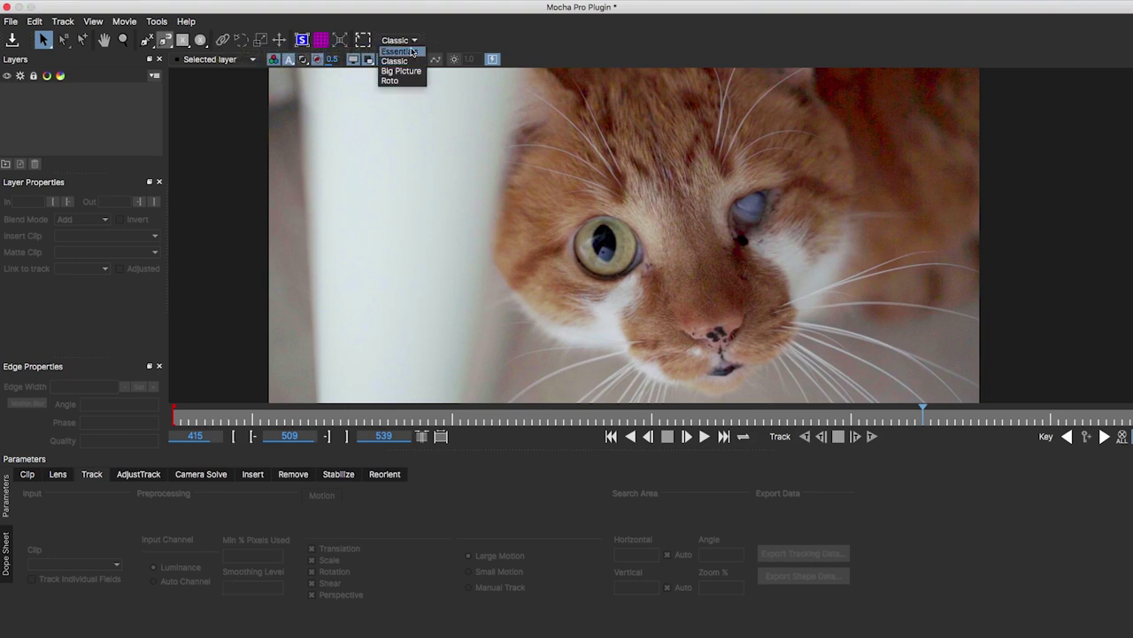
left_click(411, 51)
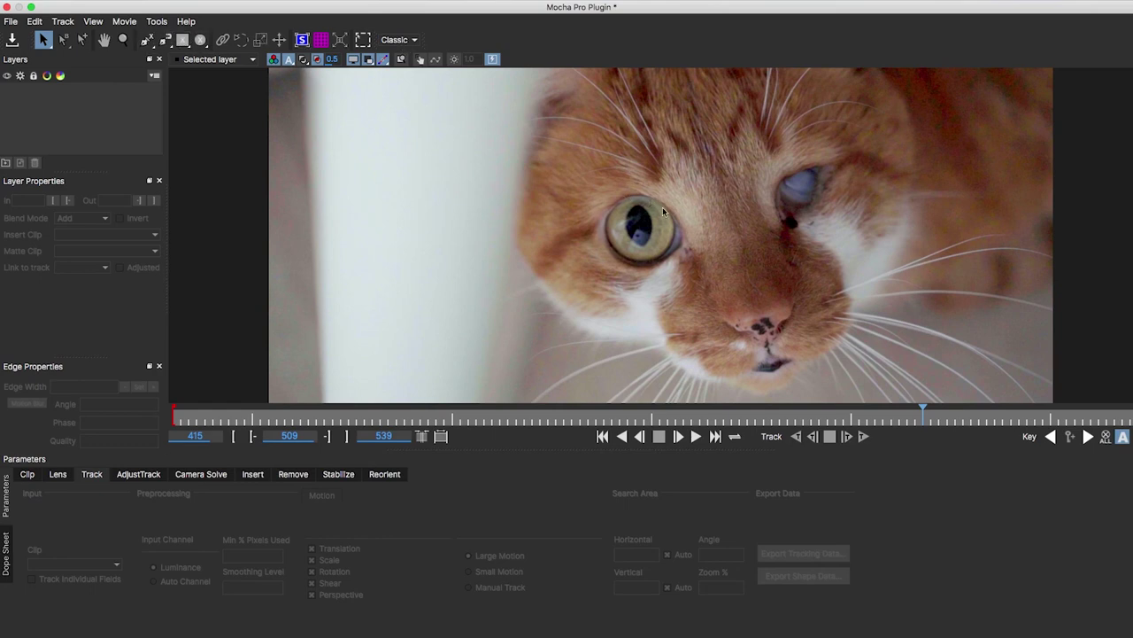
scroll(668, 224, "up", 3)
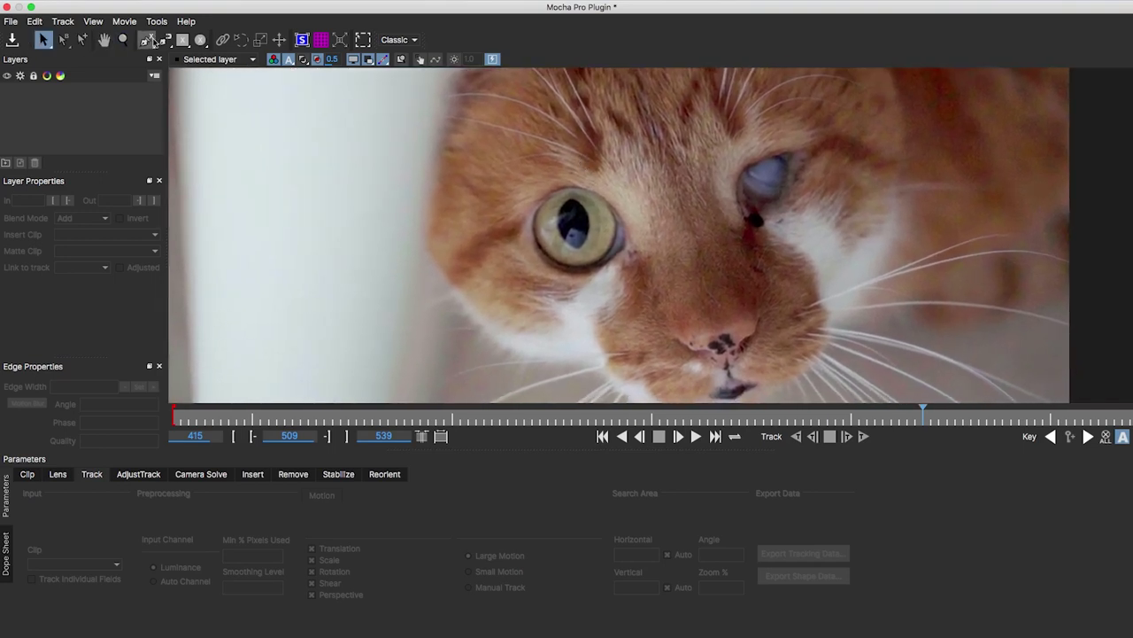
Draw an elliptical X-Spline Layer 1 around the left eye and widen its right edge to the iris.
left_click(200, 40)
mouse_move(556, 225)
left_mouse_down()
mouse_move(617, 267)
mouse_move(594, 272)
left_mouse_up()
key("z")
key("s")
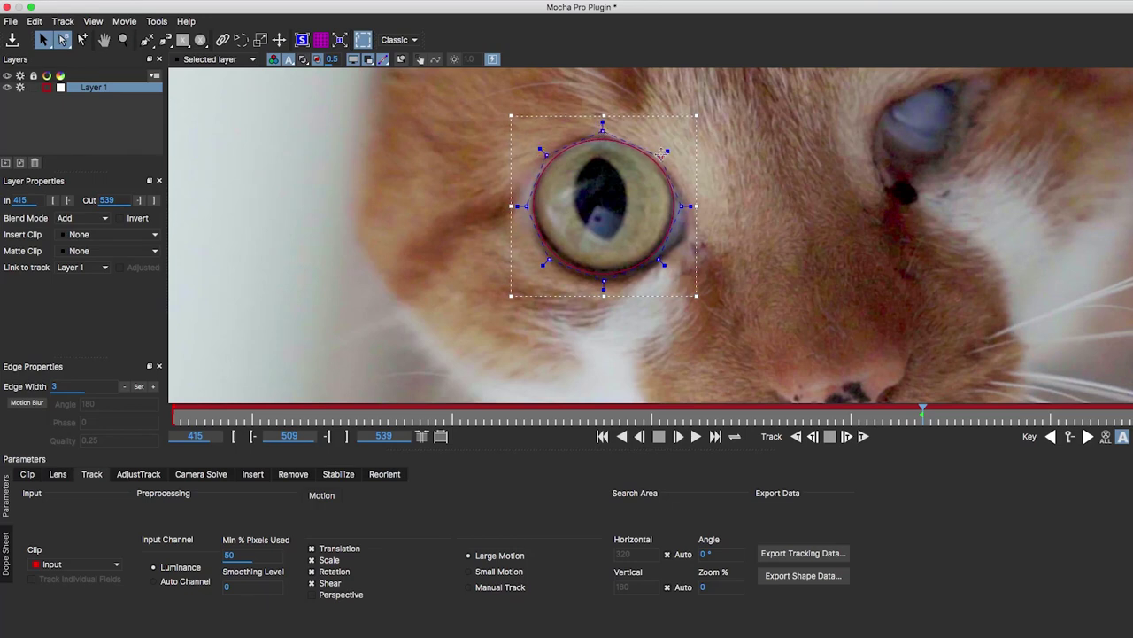
left_click_drag(688, 205, 690, 207)
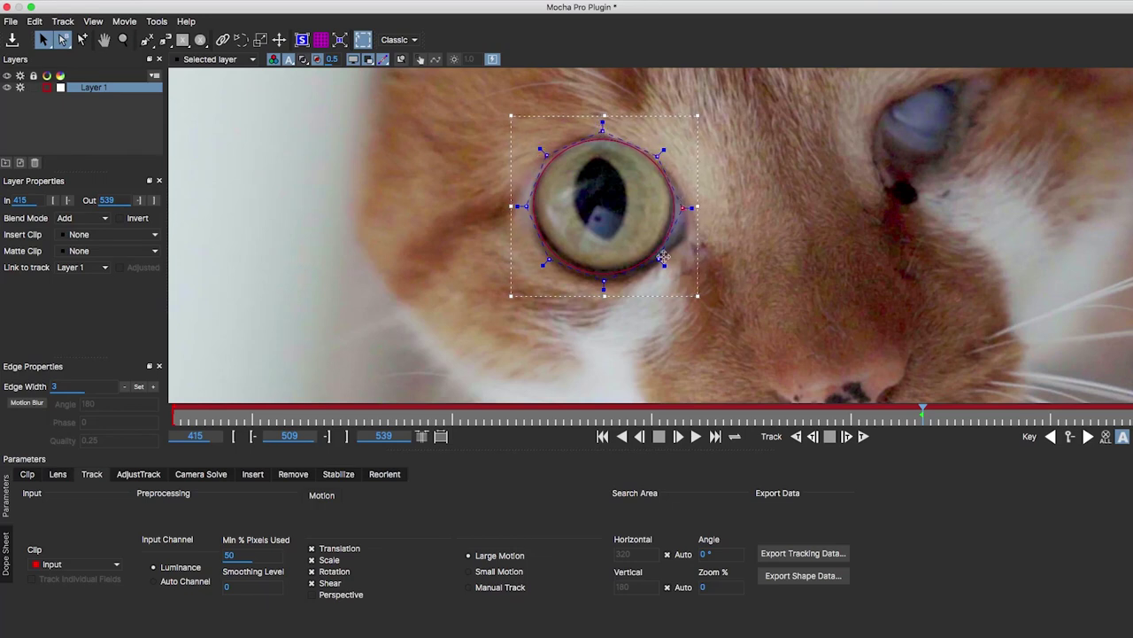
key("z")
mouse_move(681, 213)
left_mouse_down()
mouse_move(649, 325)
mouse_move(625, 243)
mouse_move(584, 265)
left_mouse_up()
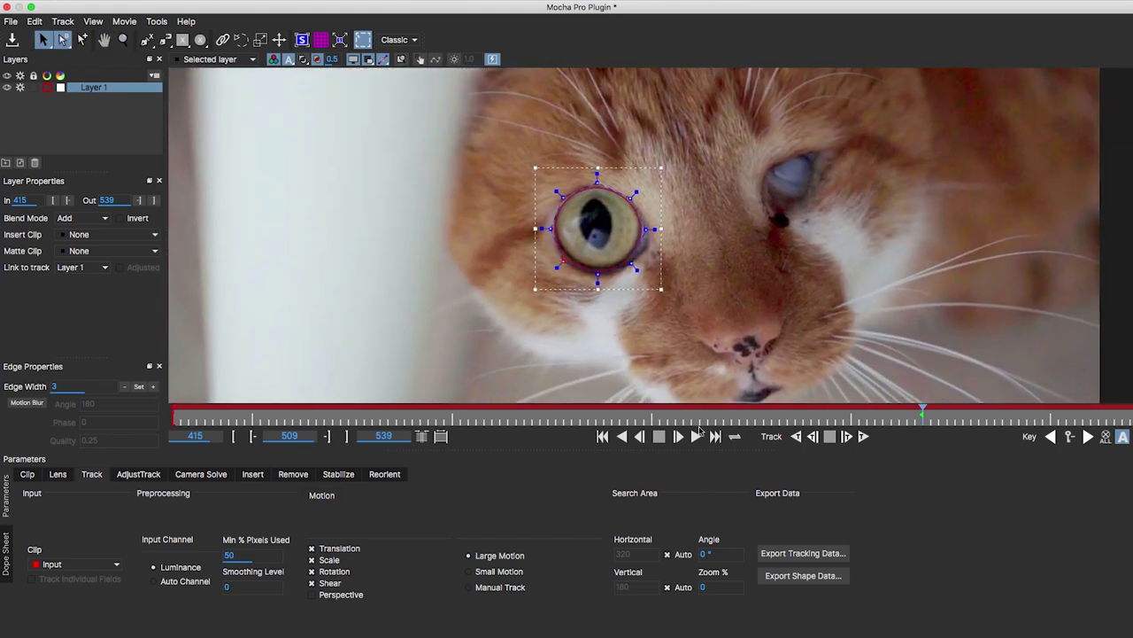
Track the eye shape forward to frame 539, then backward from frame 509 to 415.
left_click(862, 436)
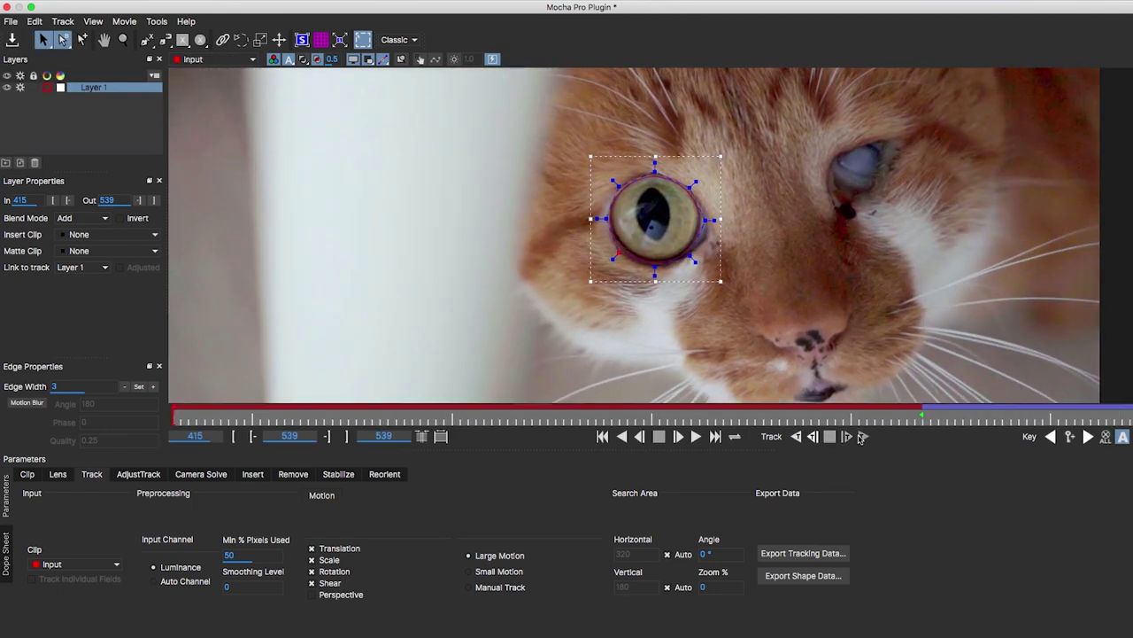
left_click(921, 416)
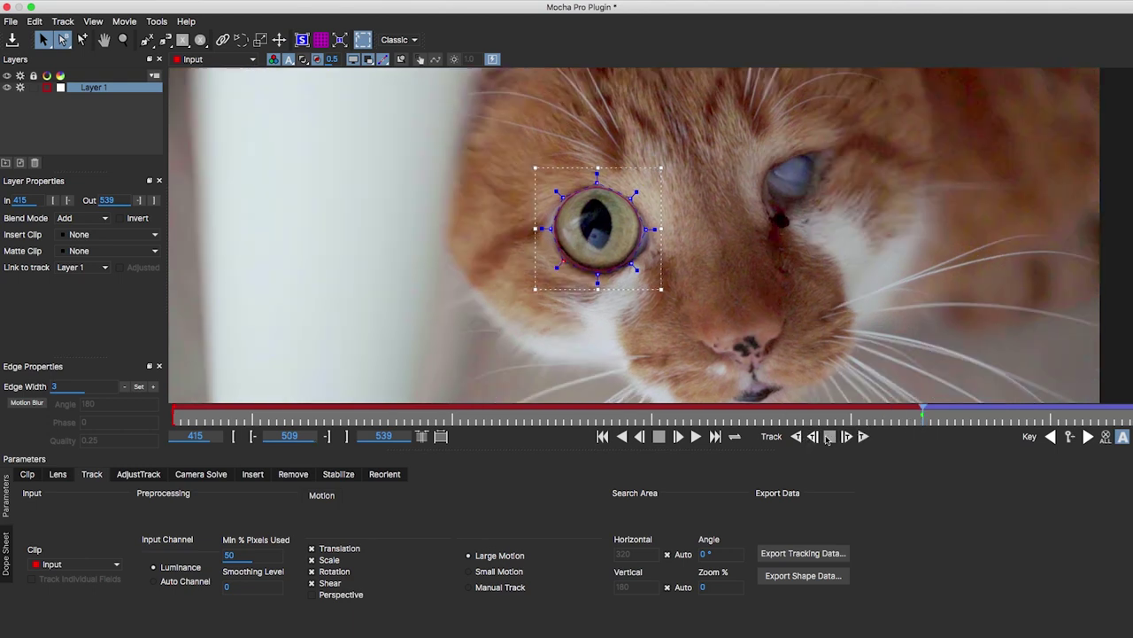
left_click(796, 437)
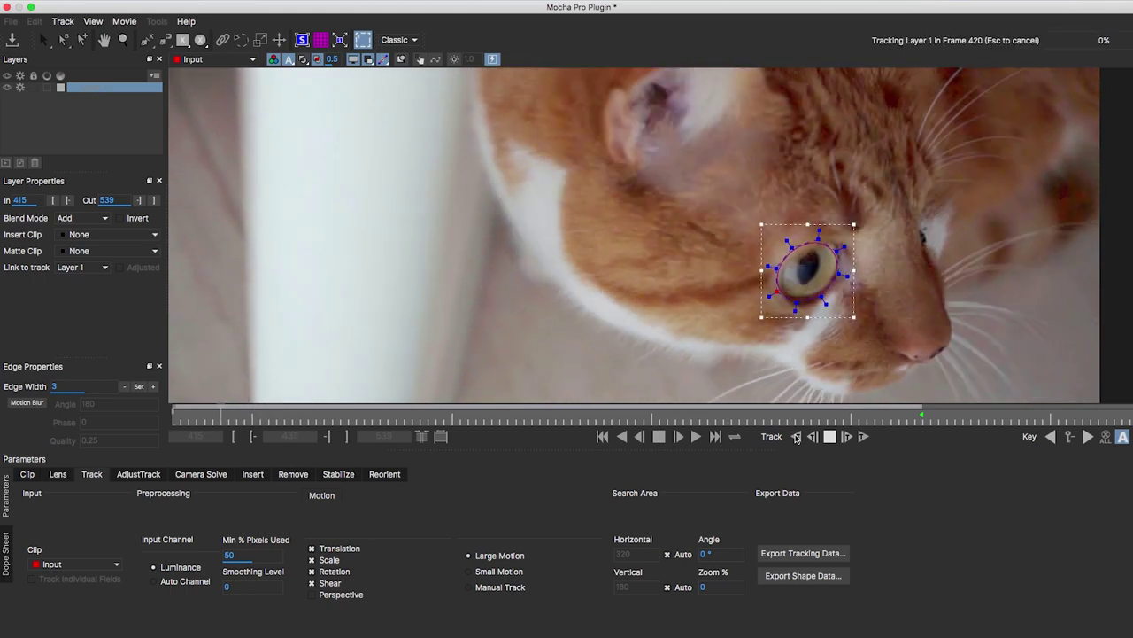
Scrub from frame 509 back toward 430 and settle on frame 486 where the shape drifts.
left_click(921, 416)
left_click_drag(651, 414, 690, 414)
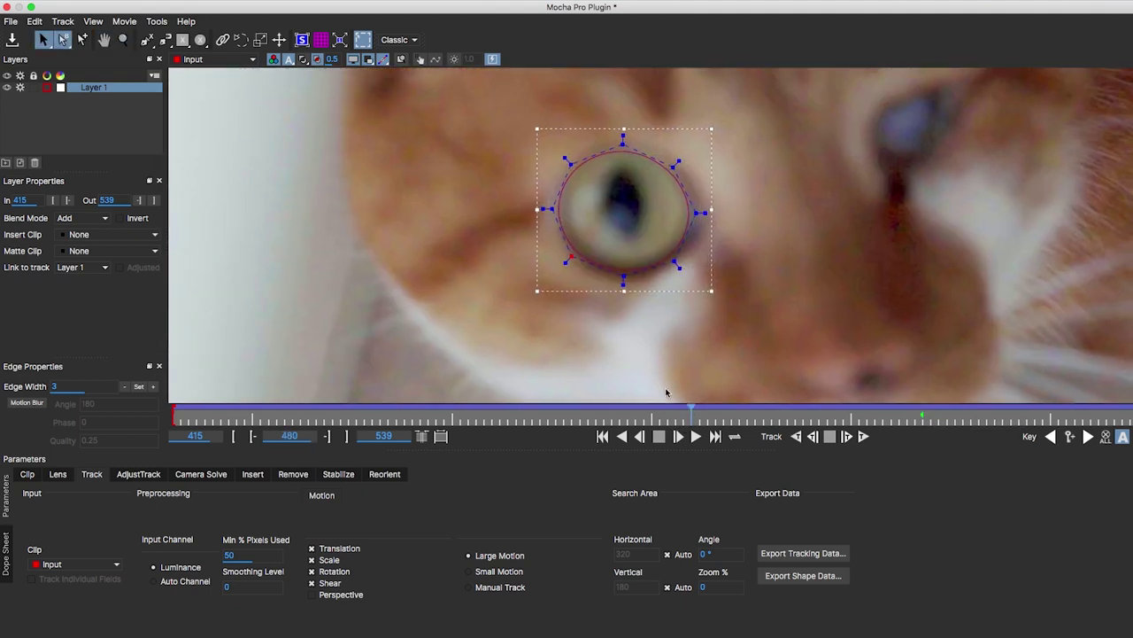
left_click_drag(695, 416, 666, 416)
mouse_move(590, 412)
left_mouse_down()
mouse_move(285, 405)
mouse_move(775, 421)
left_mouse_up()
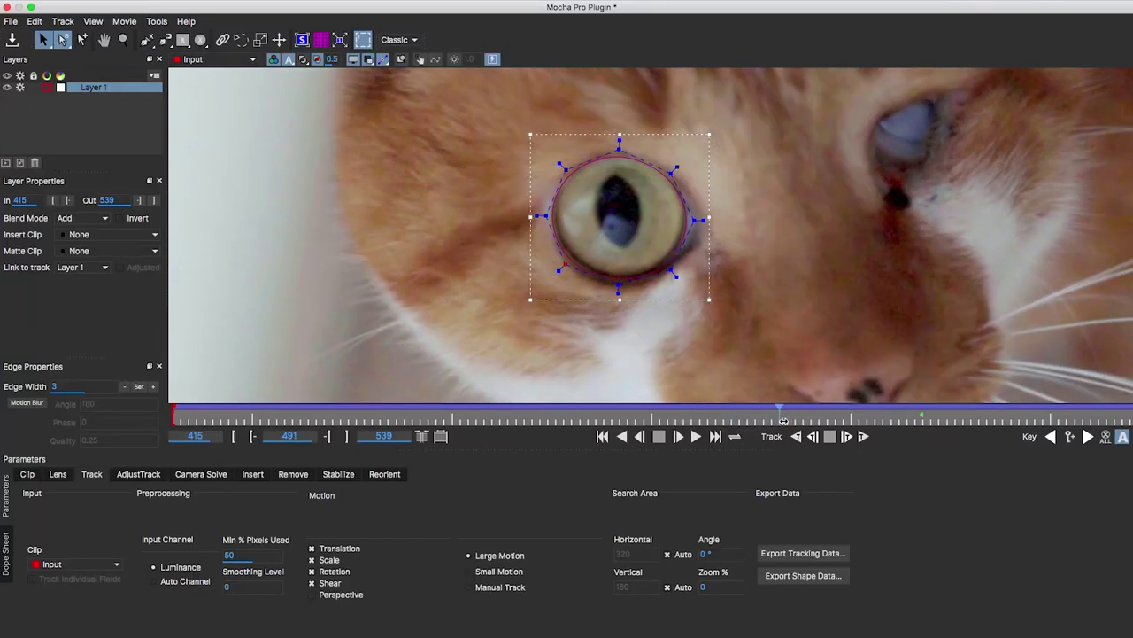
left_click_drag(784, 421, 796, 422)
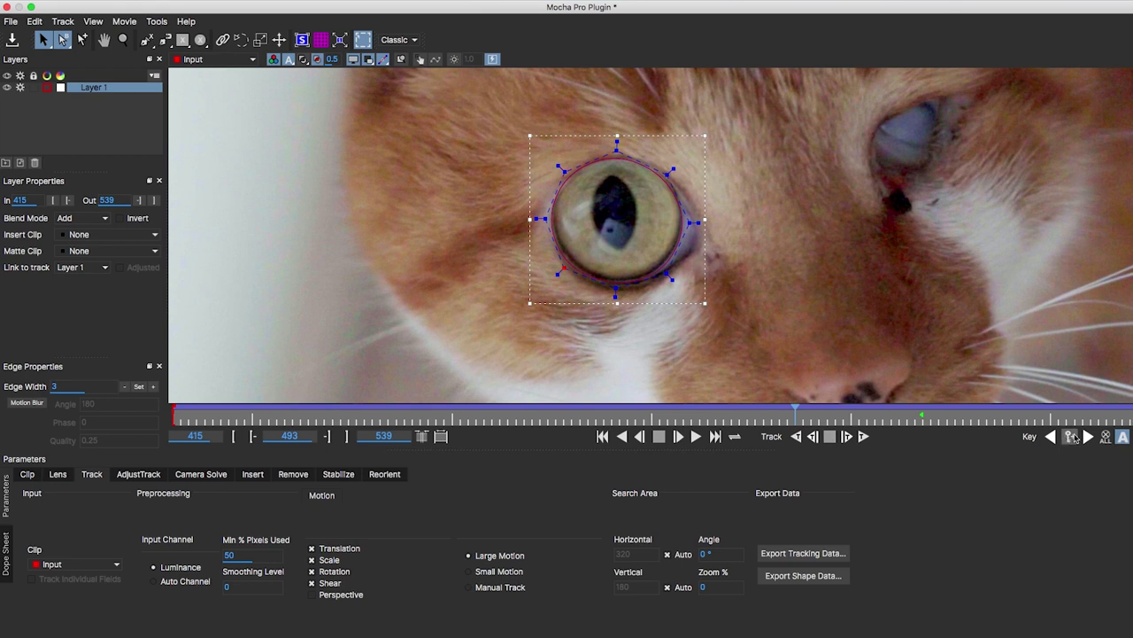
left_click_drag(798, 416, 739, 414)
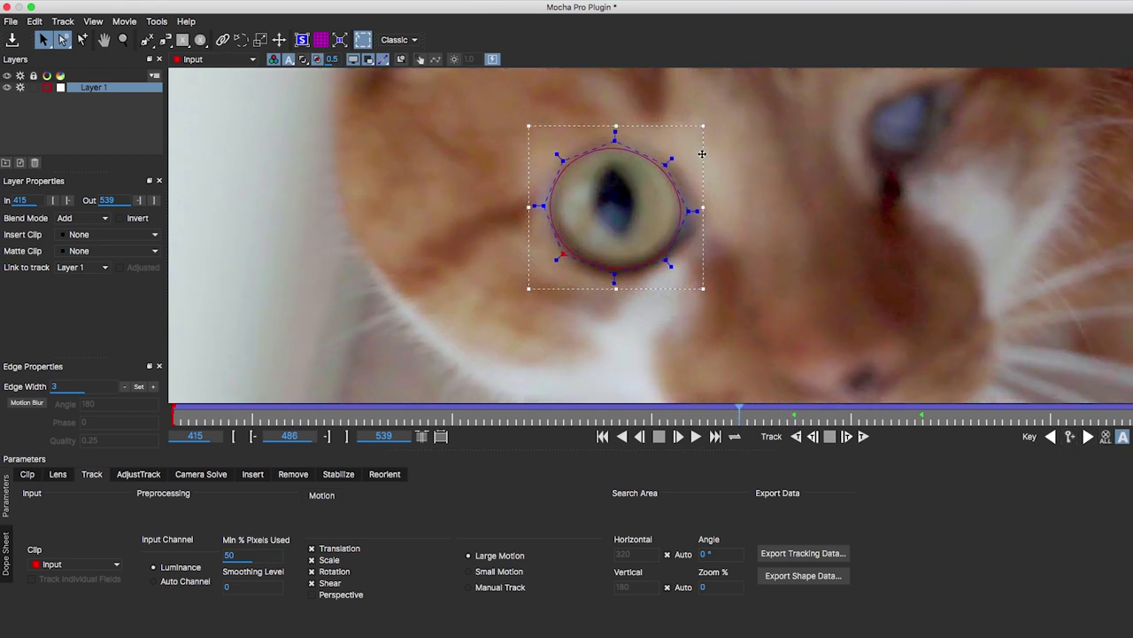
Refit the top and left points of the eye outline at frames 486 and 463.
left_click_drag(672, 161, 676, 157)
left_click_drag(615, 133, 617, 130)
left_click_drag(540, 207, 542, 206)
left_click(560, 257)
left_click(613, 270)
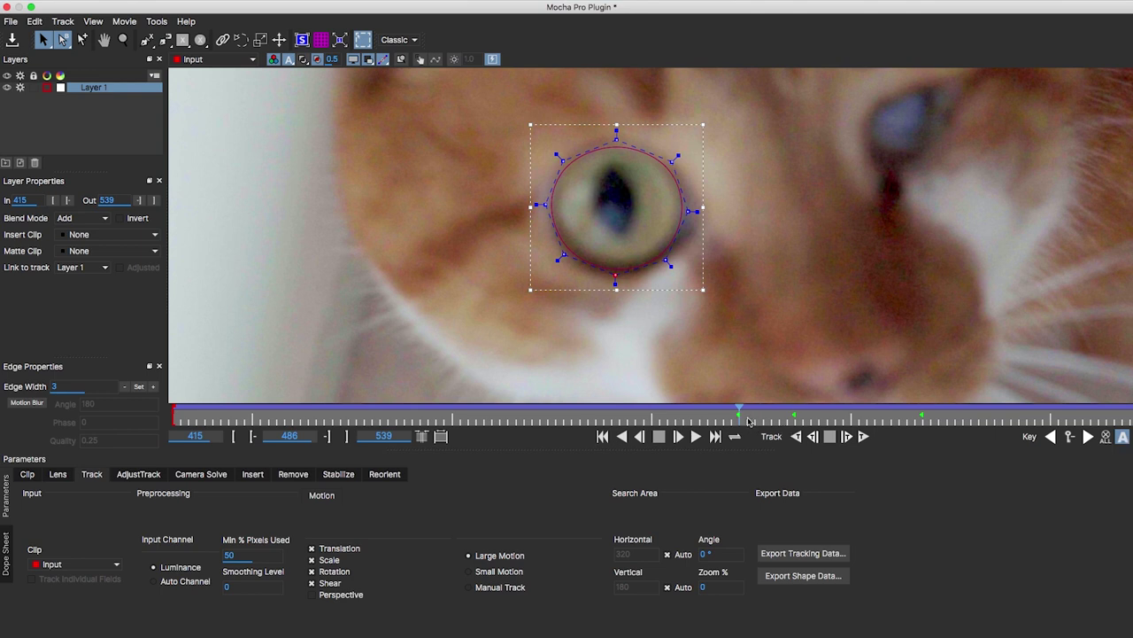
left_click_drag(735, 417, 506, 415)
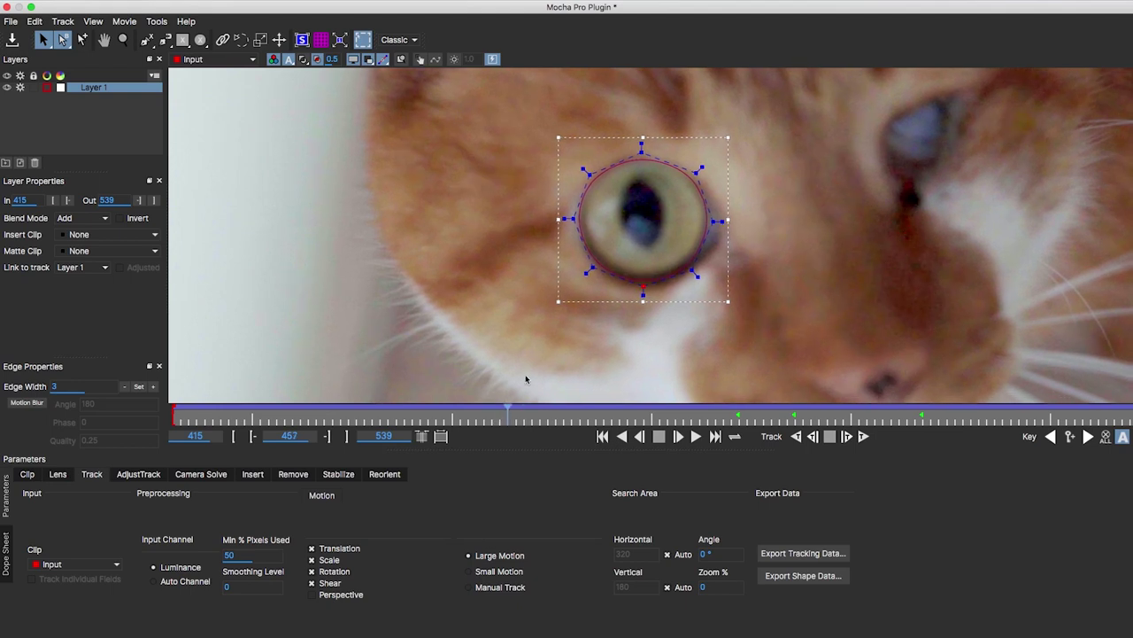
left_click_drag(642, 151, 642, 154)
left_click(712, 220)
mouse_move(507, 413)
left_mouse_down()
mouse_move(283, 412)
mouse_move(321, 418)
left_mouse_up()
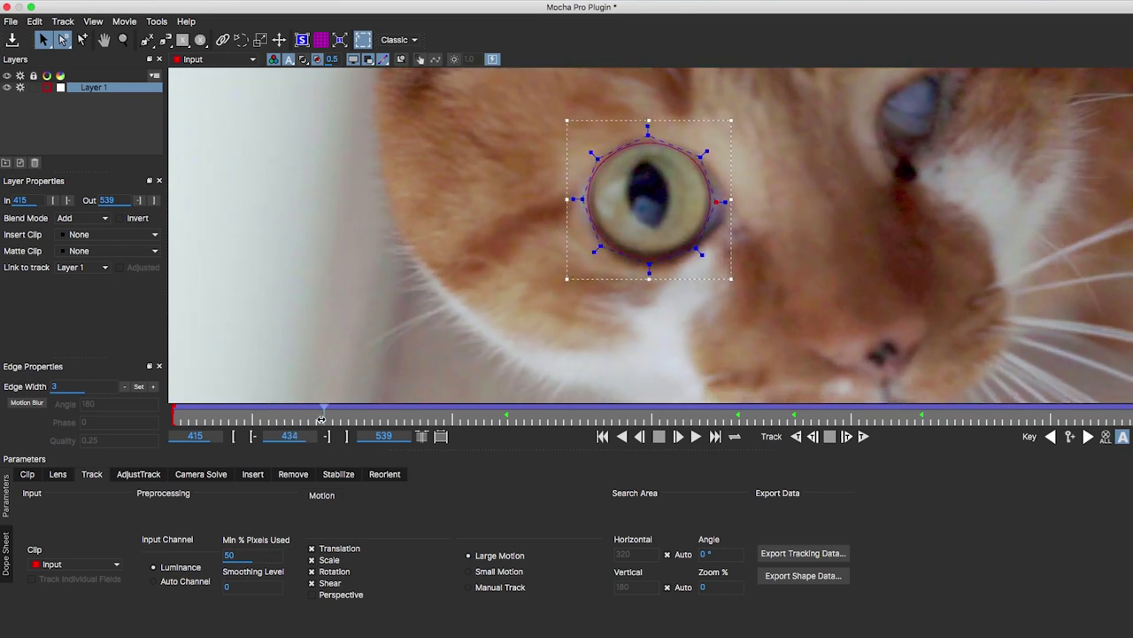
Adjust the left, top-left and bottom points of the eye outline at frame 434.
left_click(581, 201)
left_click(598, 159)
left_click(652, 264)
left_click(651, 265)
At frame 424, flatten the outline's top and widen its right side, checking neighbouring frames.
left_click_drag(322, 414, 240, 422)
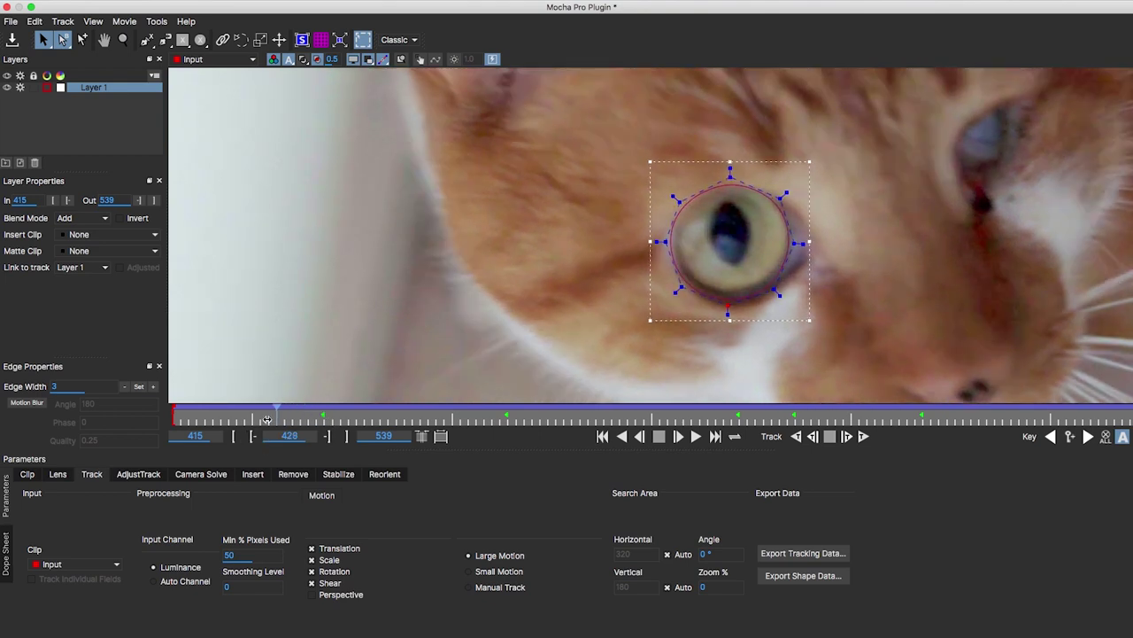
mouse_move(847, 232)
left_mouse_down()
mouse_move(859, 244)
mouse_move(783, 292)
left_mouse_up()
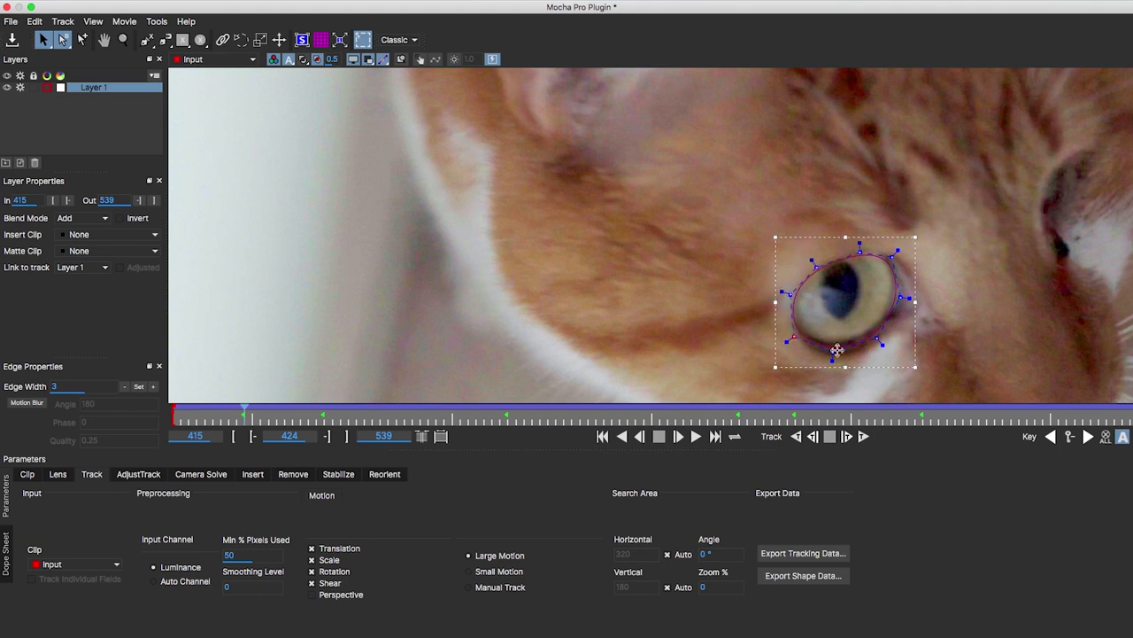
left_click_drag(897, 298, 900, 299)
key("Left")
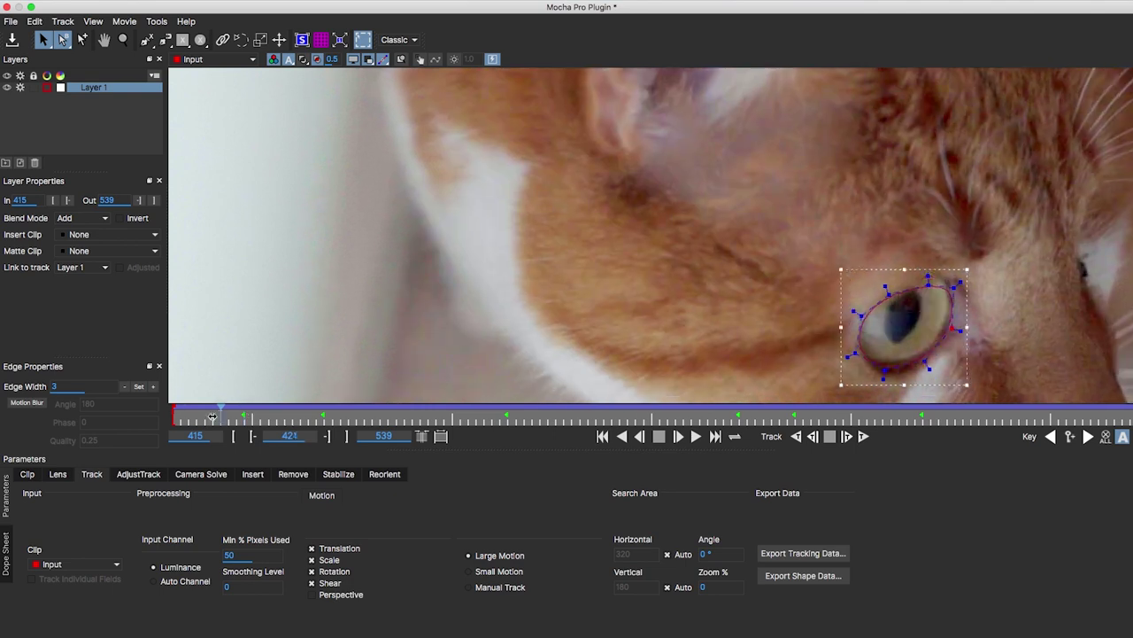
key("Left")
key("Right")
key("Right")
key("Right")
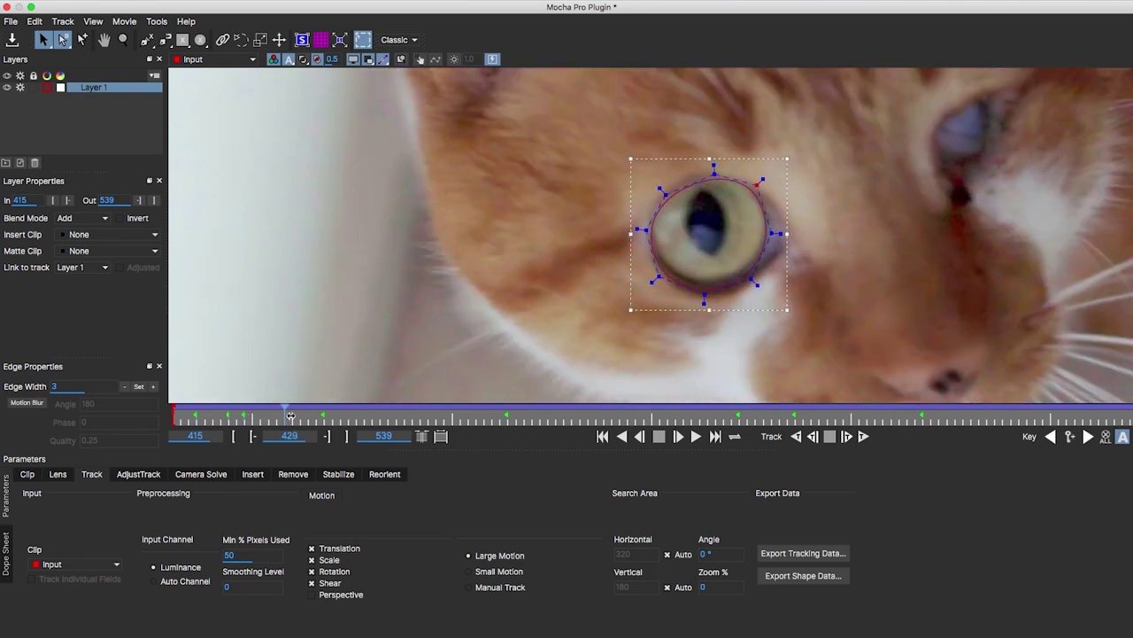
key("Right")
key("Right")
key("Right")
key("Right")
key("Right")
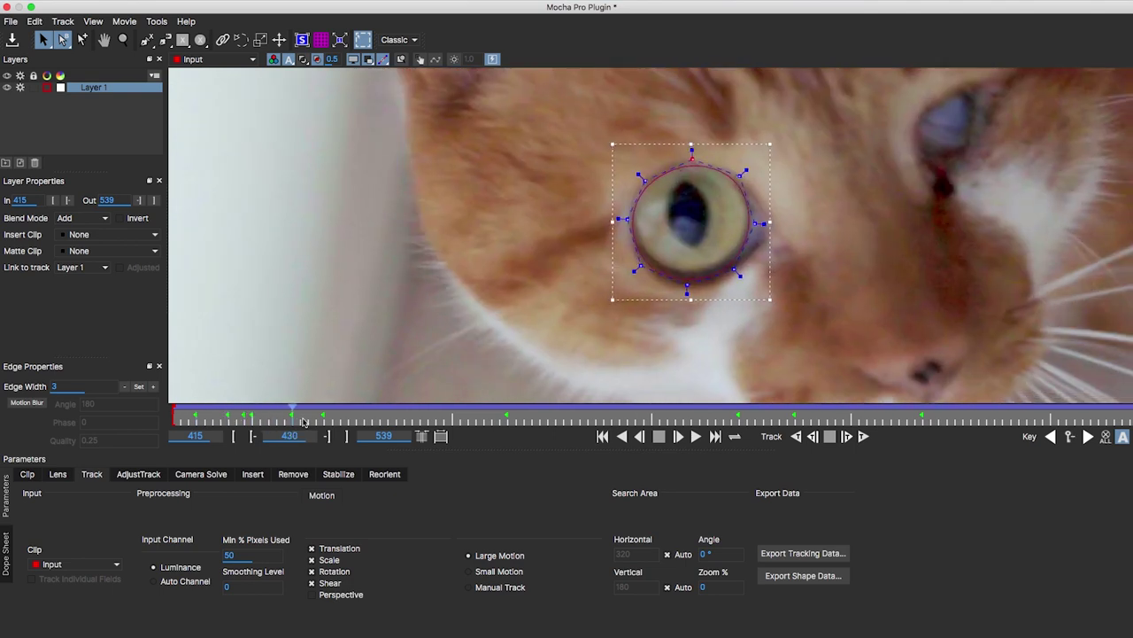
At frame 436, raise the bottom point and push the right and left points outward.
mouse_move(291, 416)
left_mouse_down()
mouse_move(329, 425)
mouse_move(285, 428)
left_mouse_up()
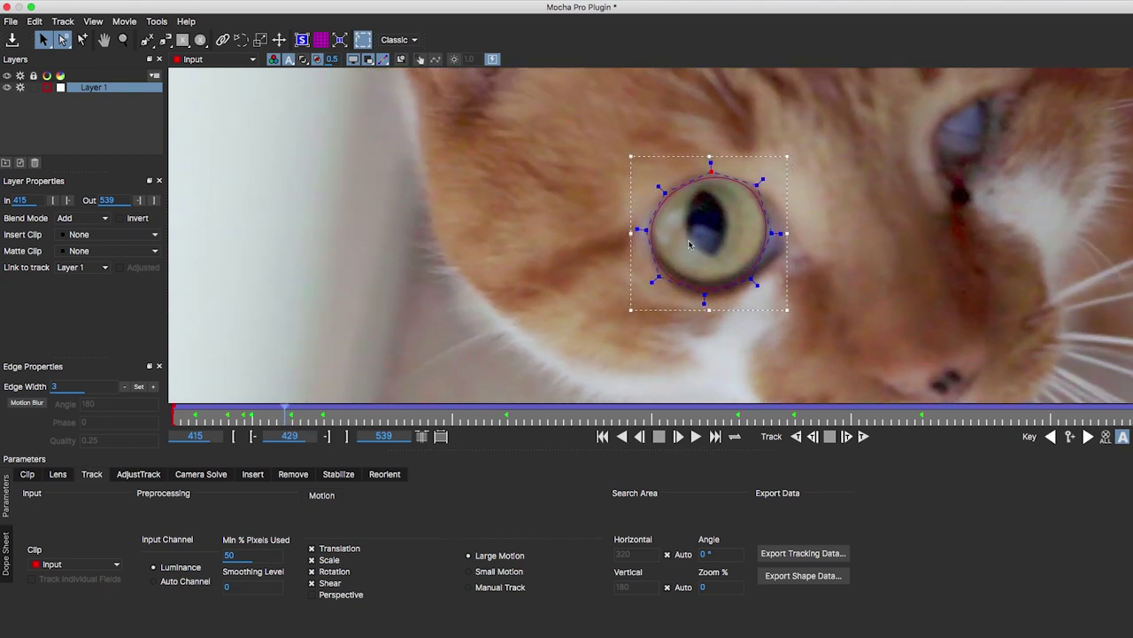
left_click(760, 181)
left_click(660, 276)
left_click_drag(705, 303, 707, 300)
left_click(753, 280)
left_click_drag(773, 232, 776, 232)
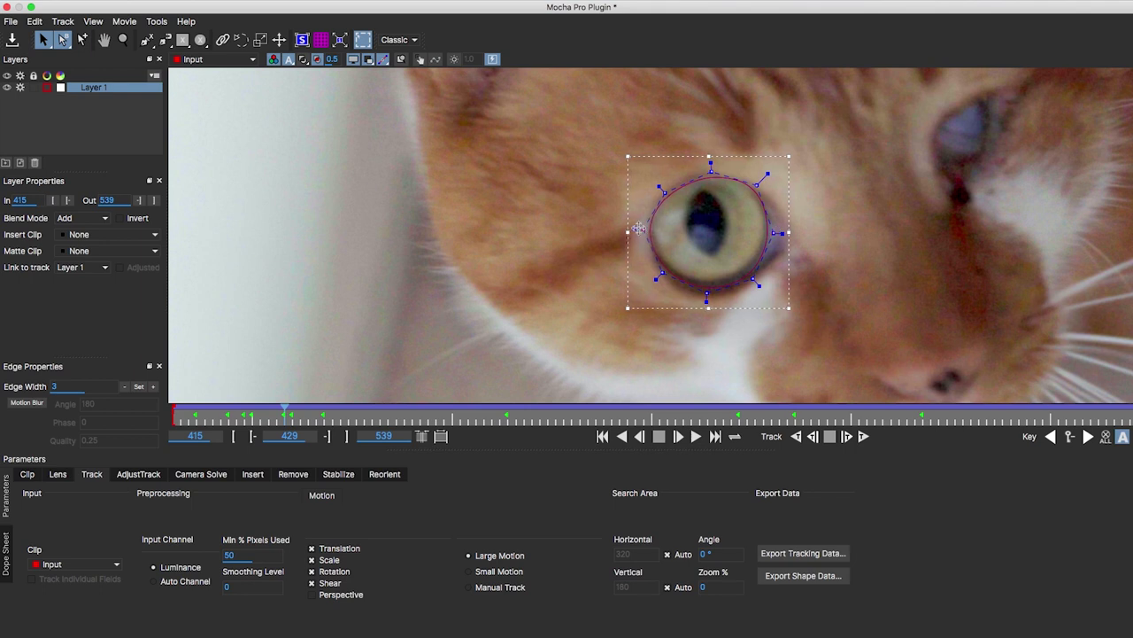
left_click_drag(639, 229, 629, 228)
Refit the top and upper-right points on later frames, then check keyframe 493.
left_click_drag(286, 414, 1130, 417)
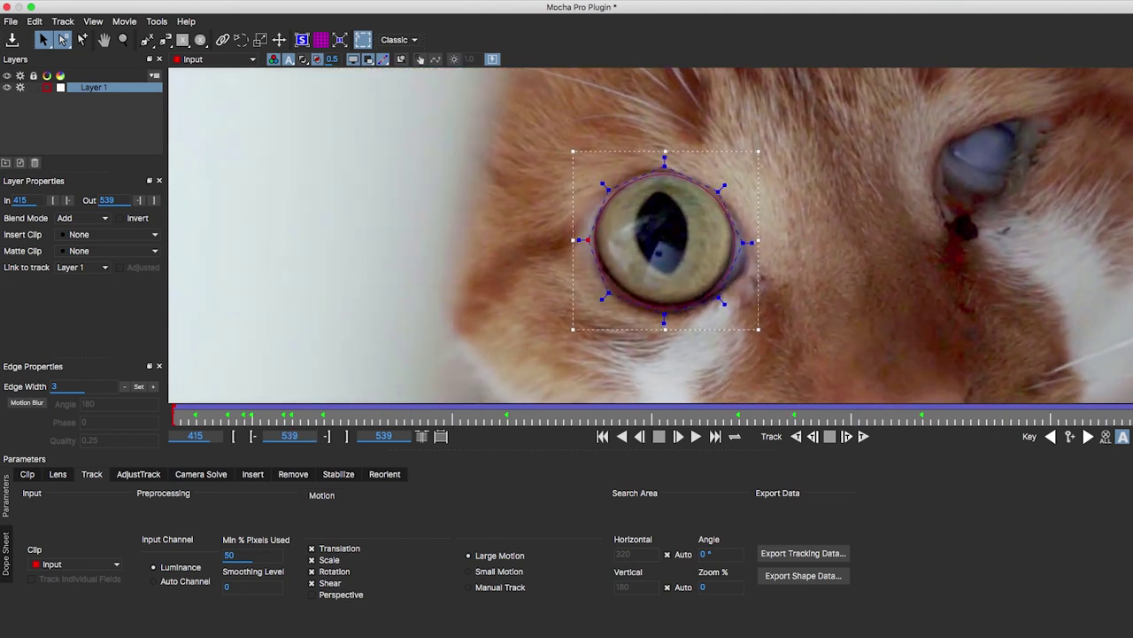
left_click_drag(664, 165, 661, 160)
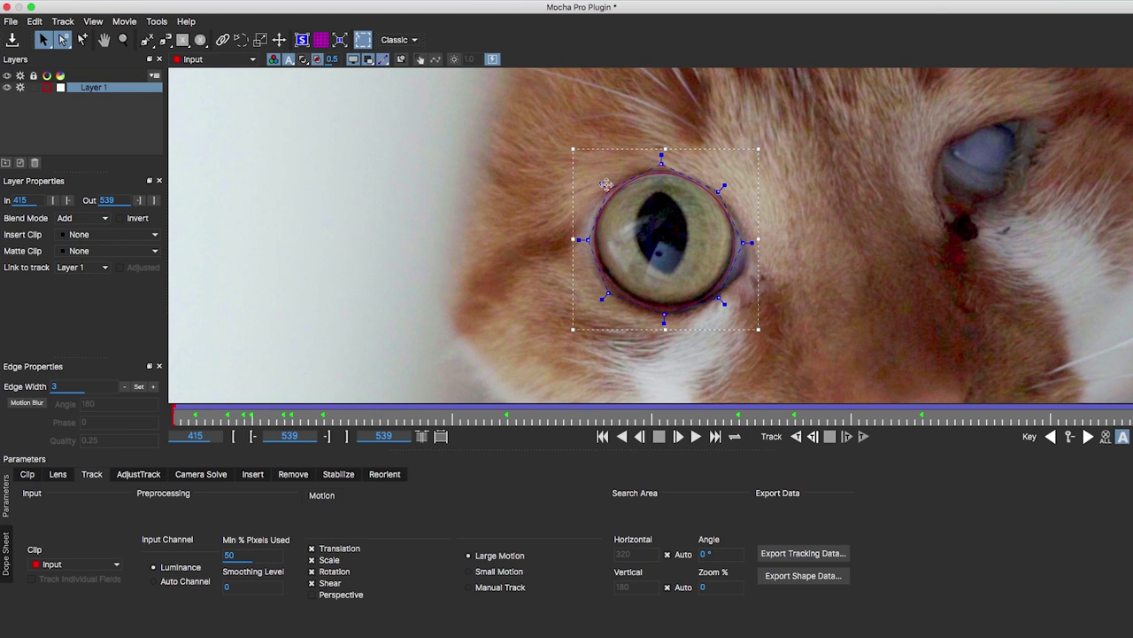
left_click_drag(717, 192, 721, 189)
scroll(697, 253, "down", 1)
scroll(697, 253, "down", 1)
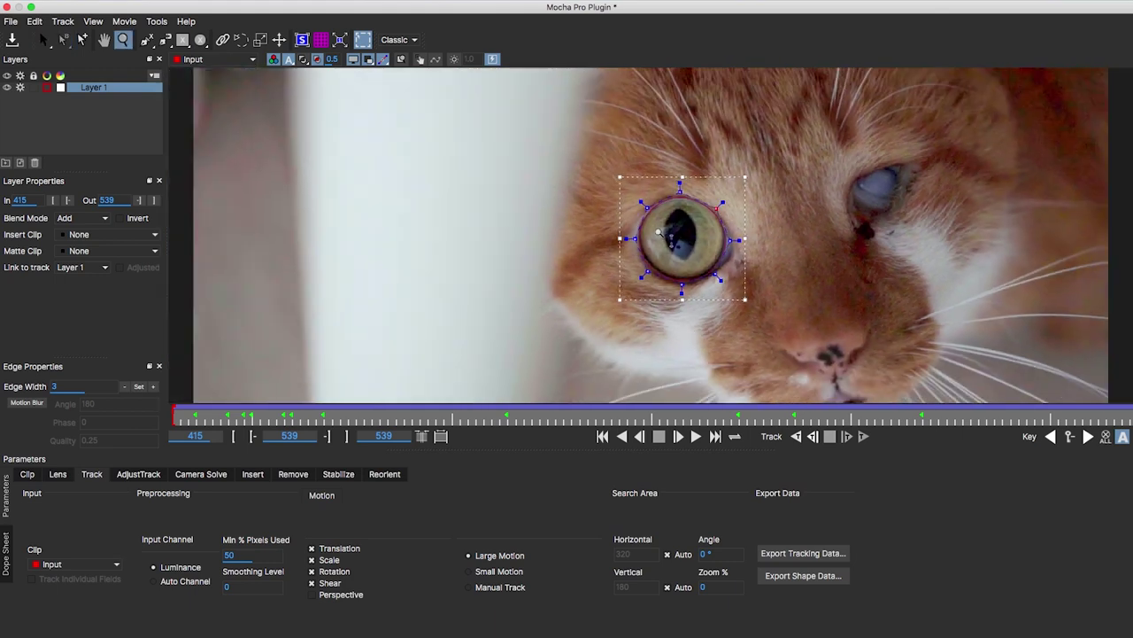
scroll(698, 254, "down", 1)
left_click(797, 416)
scroll(398, 193, "up", 2)
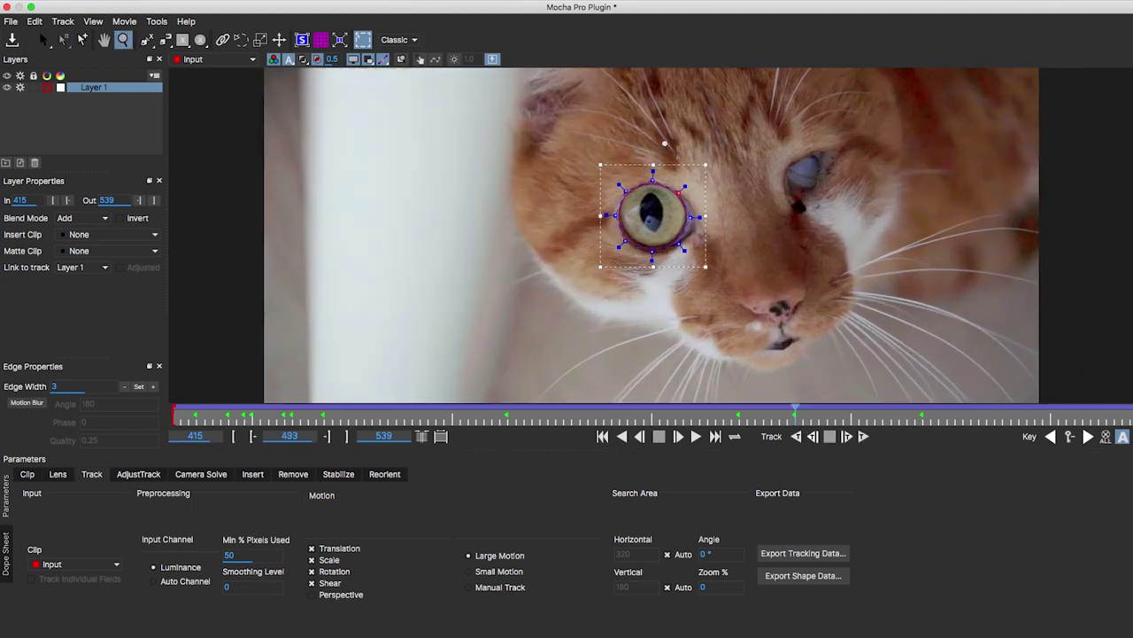
left_click(94, 91)
Rename Layer 1 to 'Mask'.
double_click(94, 90)
type("Mask")
key("Return")
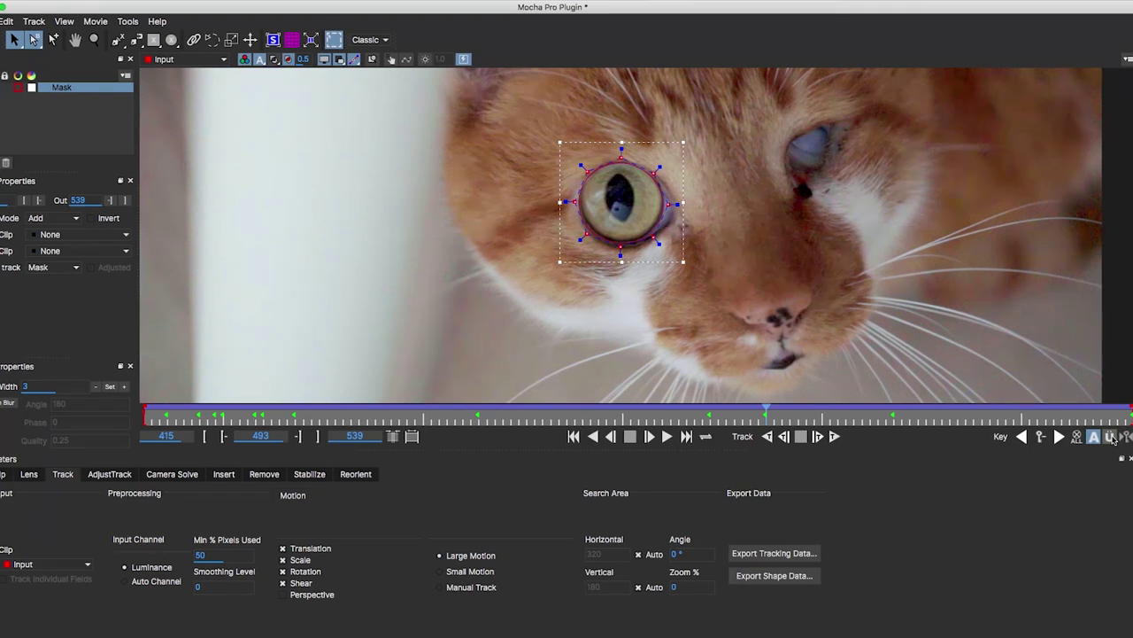
Scrub the Mask track to confirm it follows the eye, then save the Mocha project.
left_click(1110, 438)
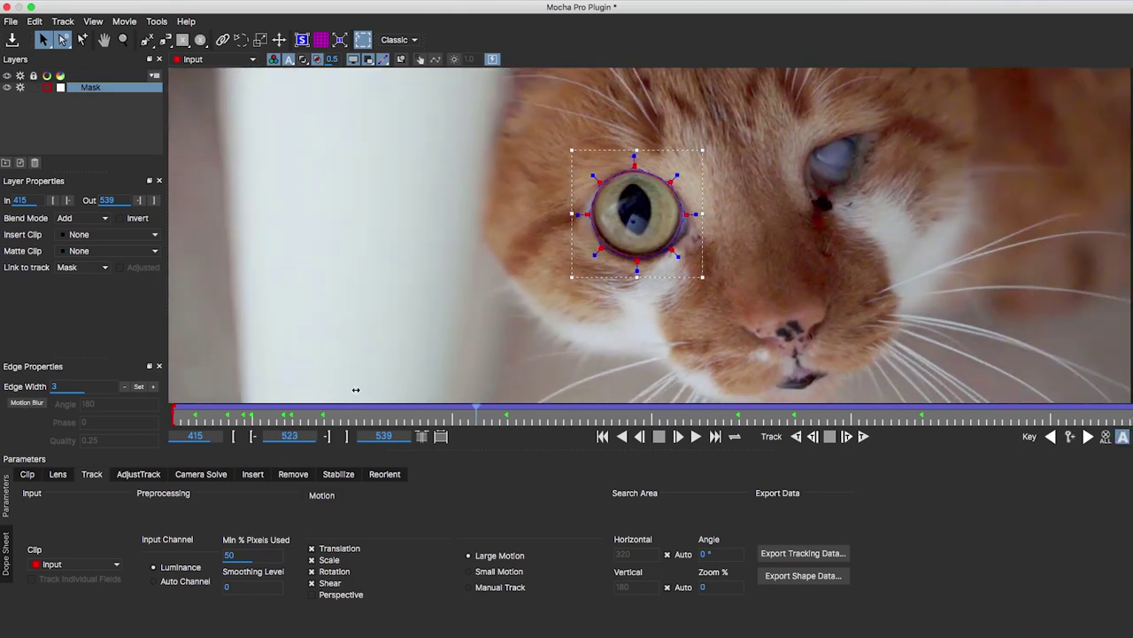
left_click_drag(239, 416, 956, 416)
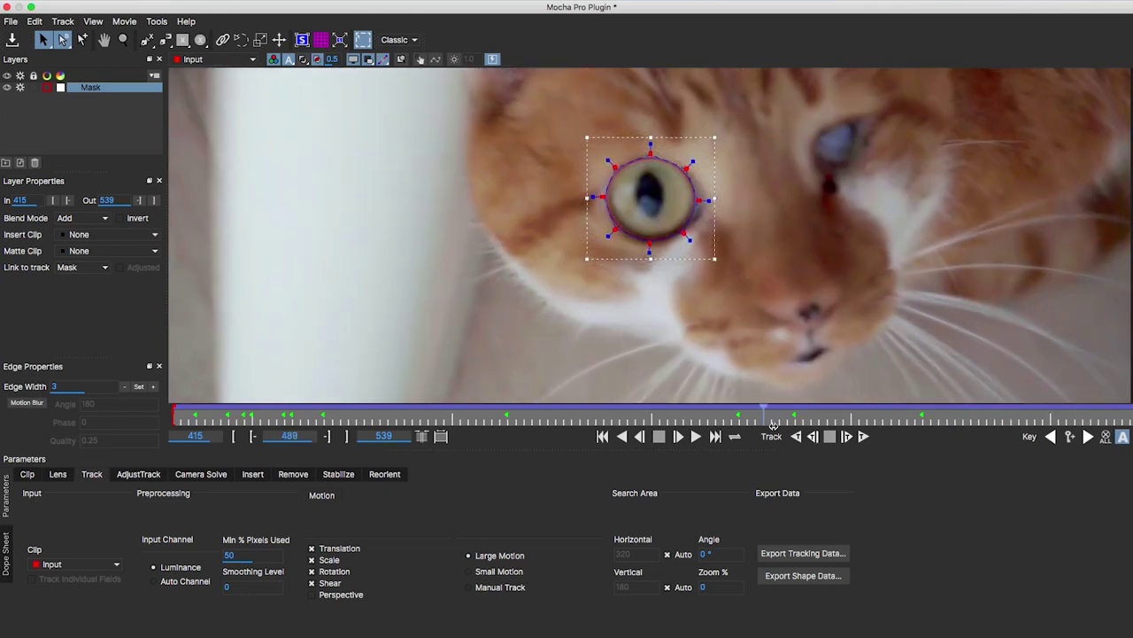
left_click_drag(956, 424, 788, 424)
left_click(11, 21)
left_click(40, 46)
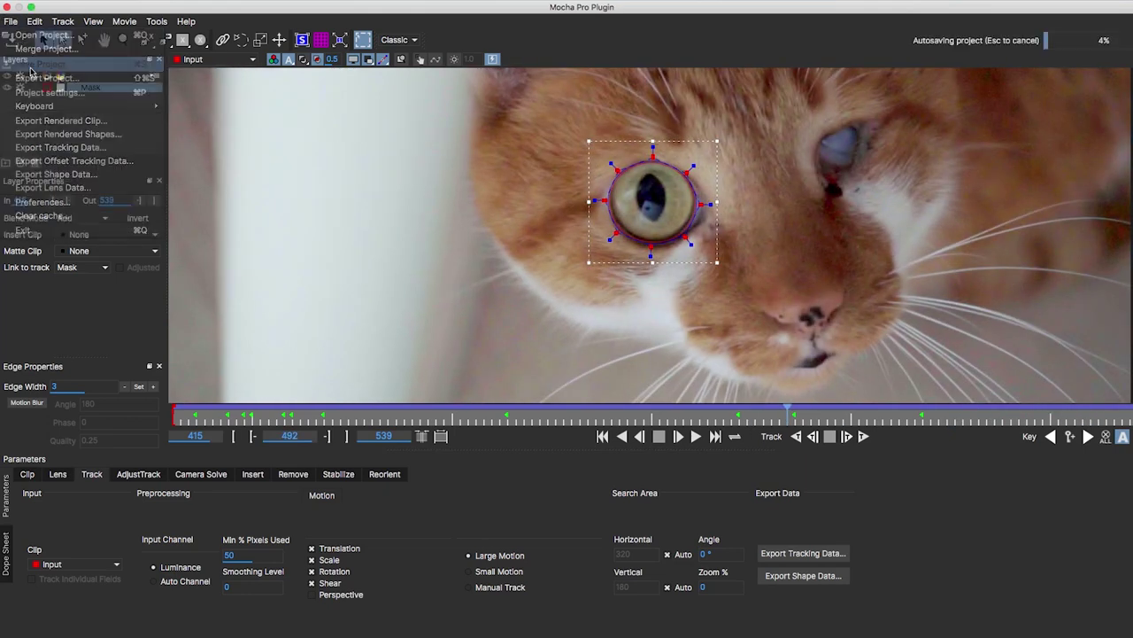
Close Mocha, expand node 04's Matte settings and toggle View Matte to check the white eye matte.
left_click(8, 7)
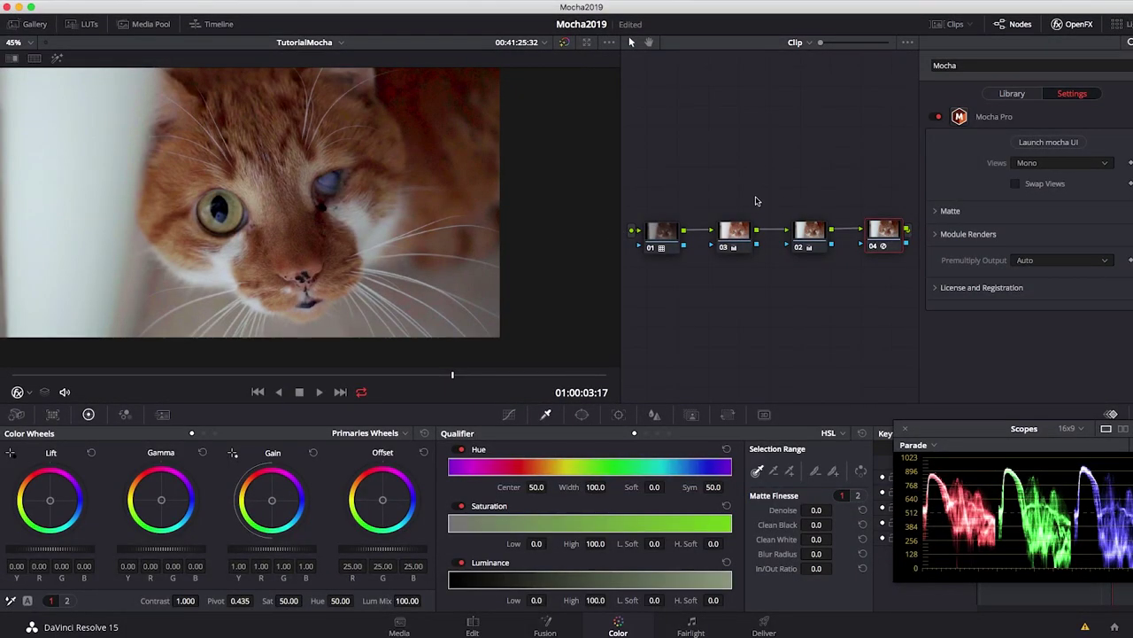
left_click(935, 212)
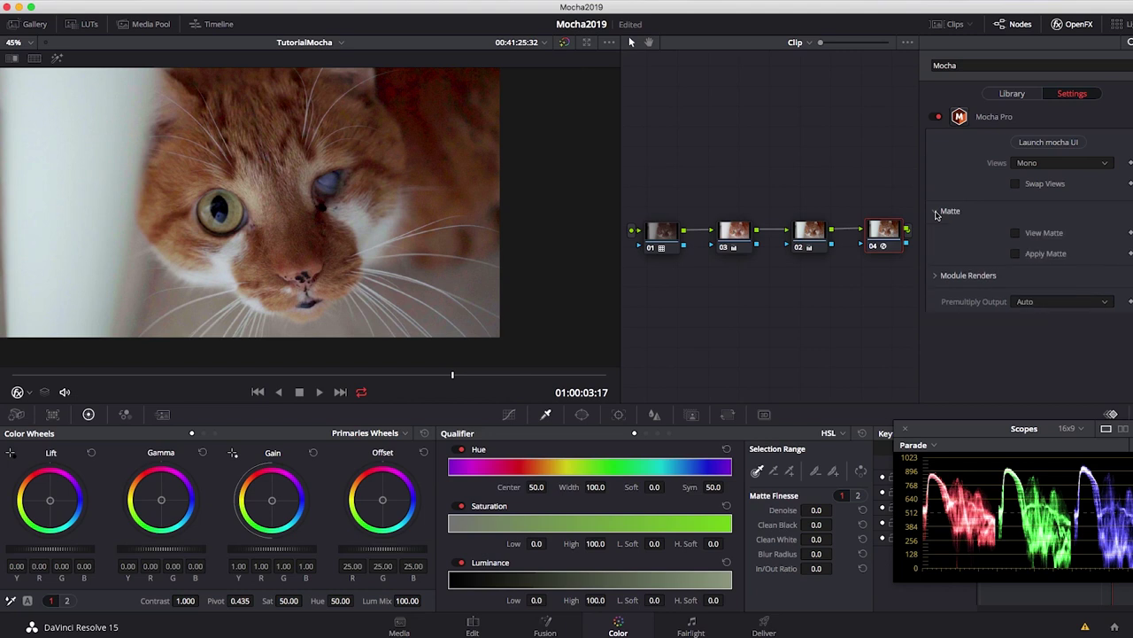
left_click(1016, 233)
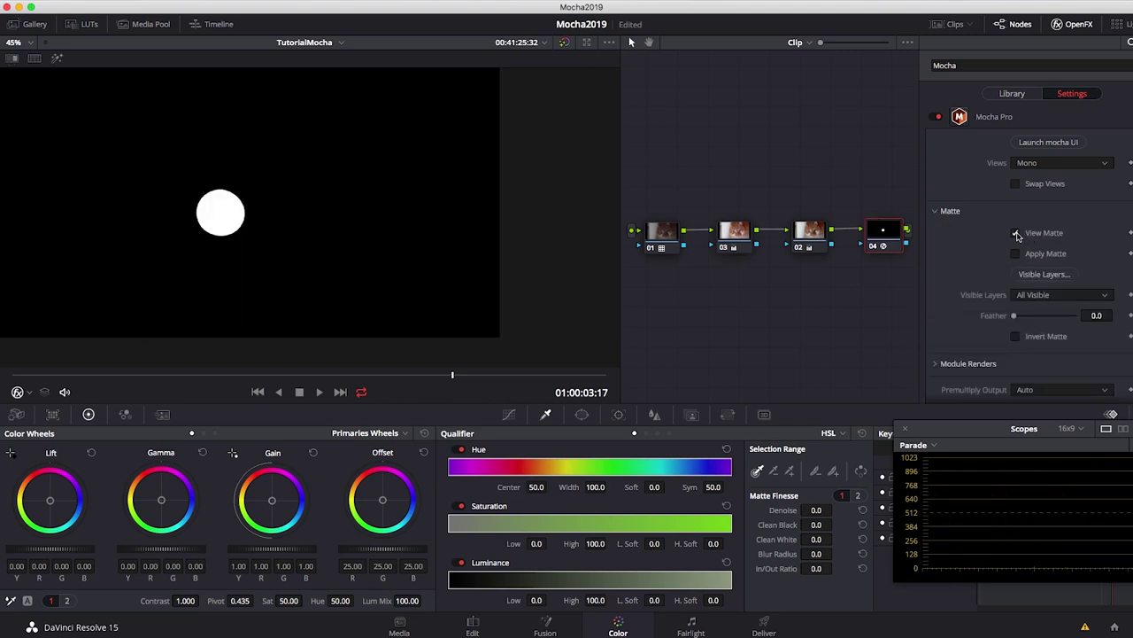
left_click(1017, 234)
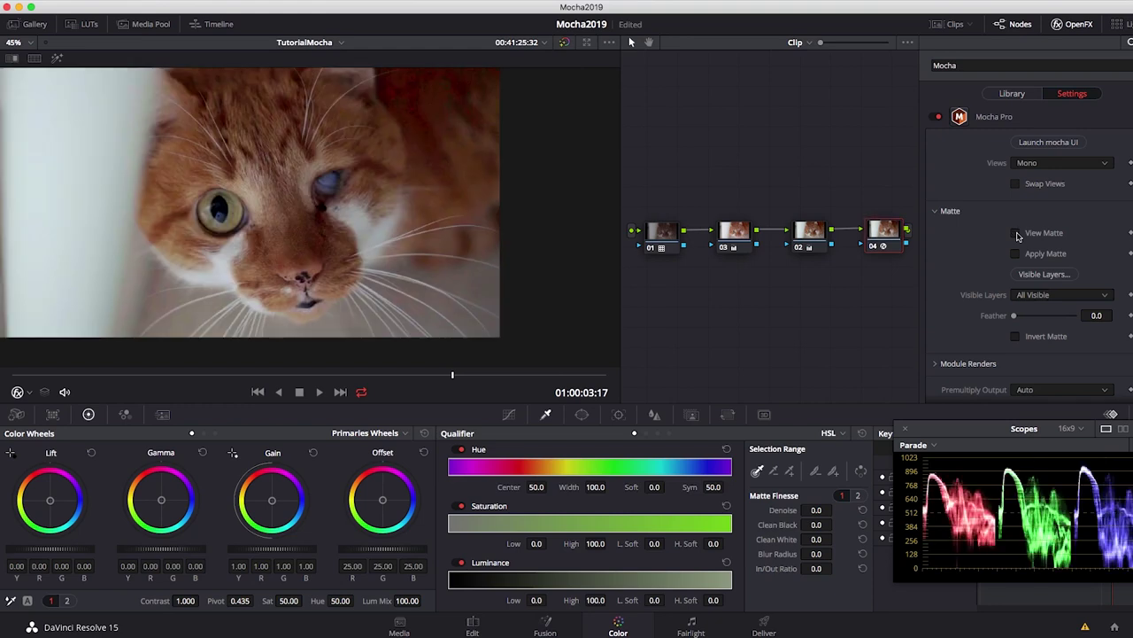
left_click(1016, 233)
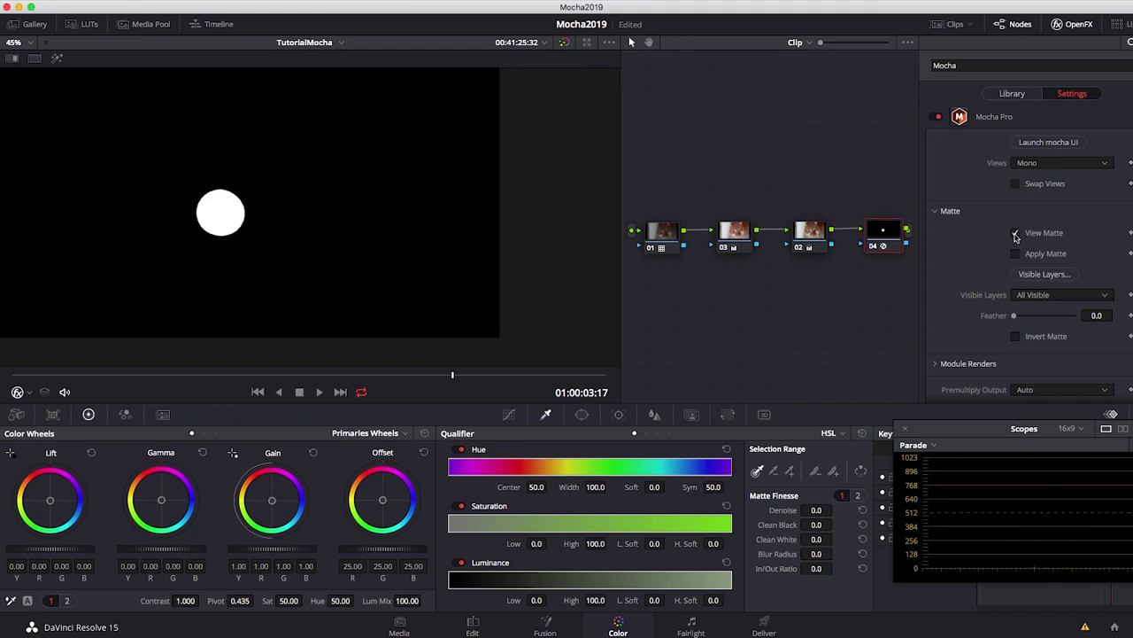
left_click(1016, 234)
Delete node 01 and move the Mocha Pro node 04 below node 02.
left_click(662, 232)
key("Delete")
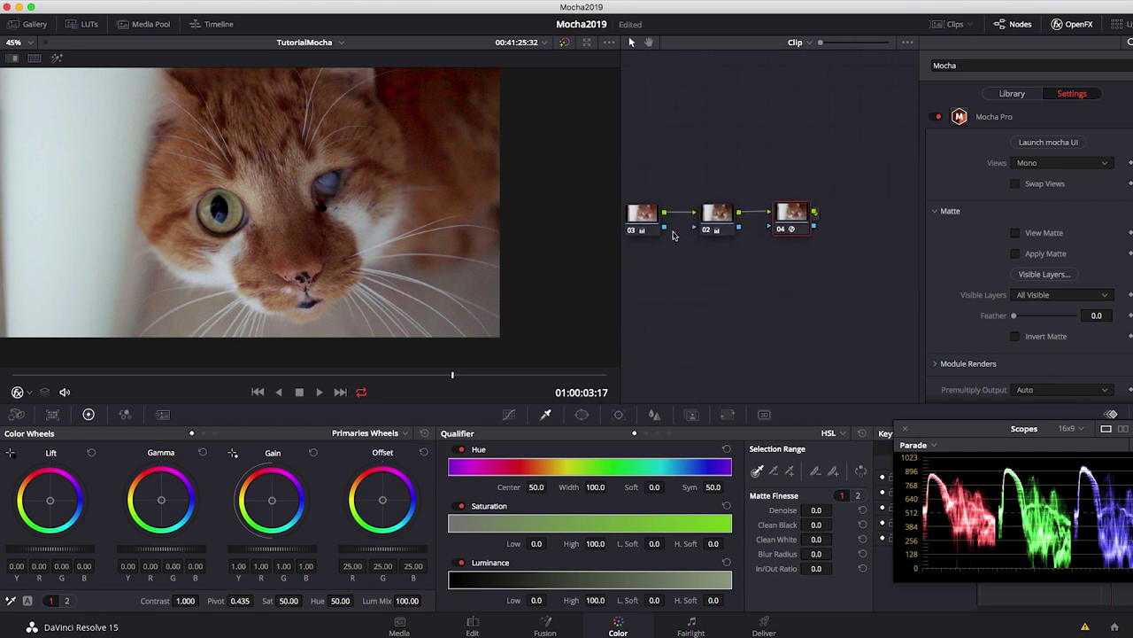
left_click_drag(791, 213, 781, 263)
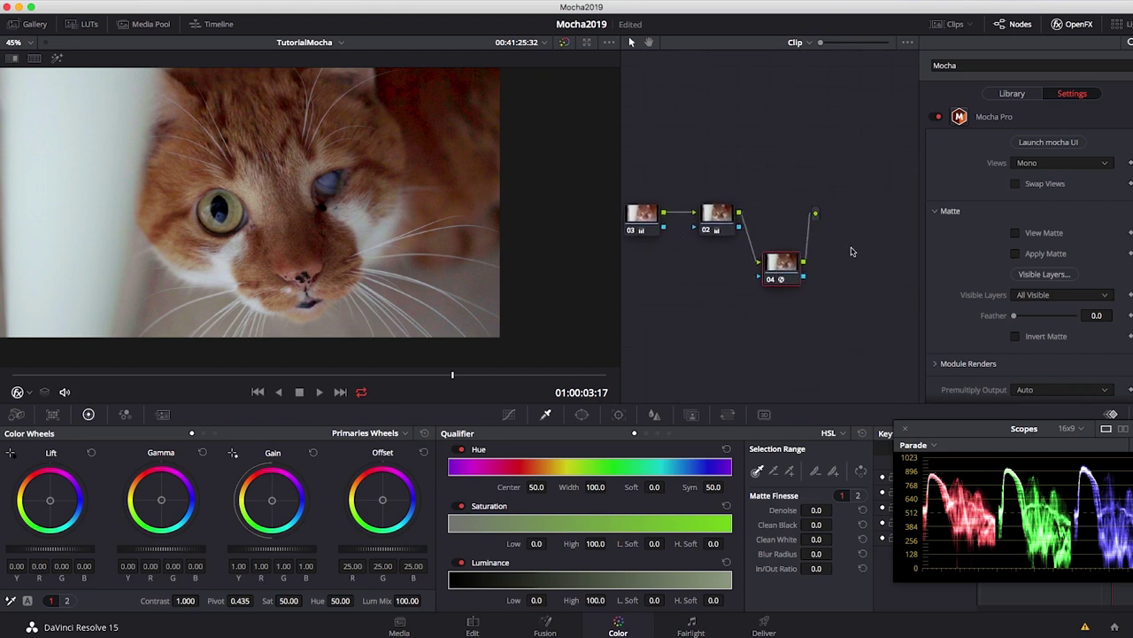
Apply the eye matte to node 04's output and feather its edge to 7.8.
left_click(1017, 254)
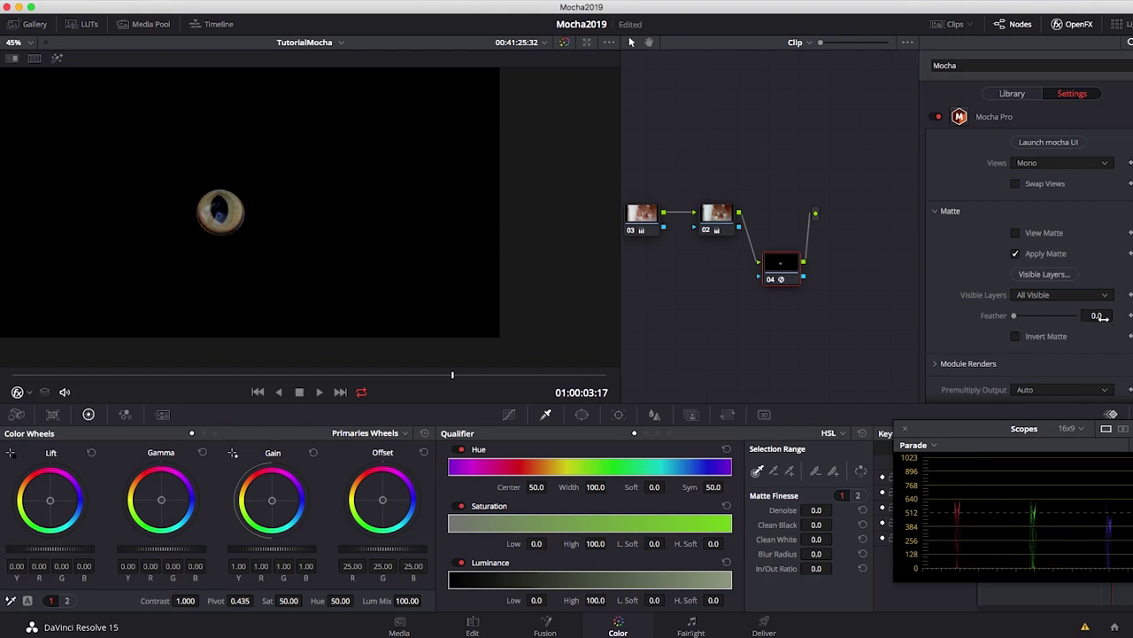
left_click_drag(1016, 321, 1015, 323)
scroll(775, 257, "left", 2)
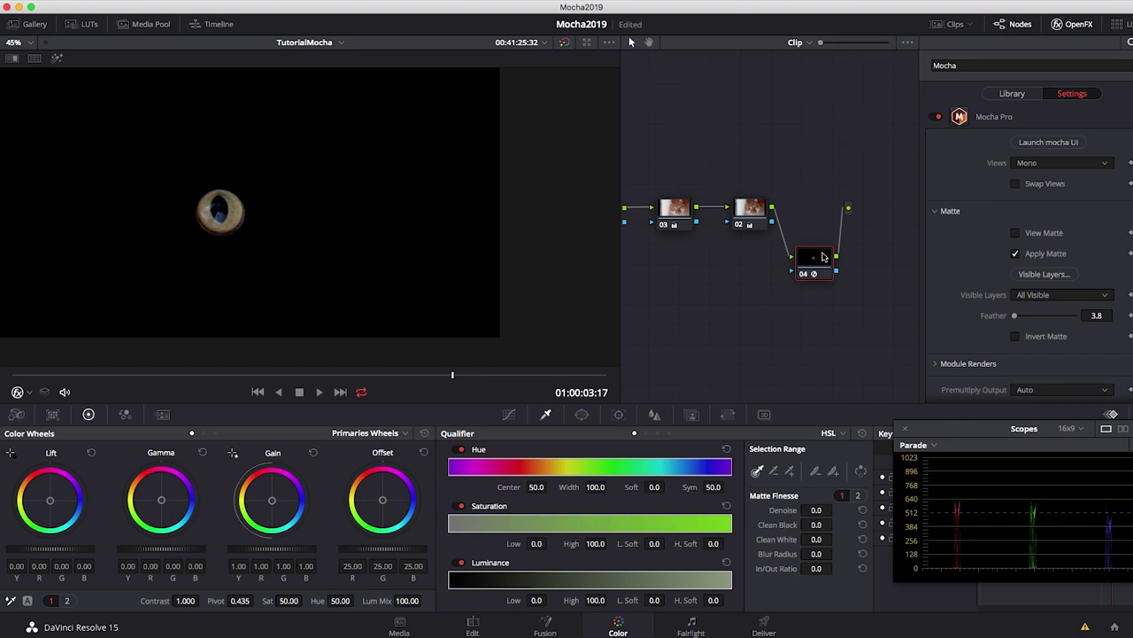
Toggle node 04 with Cmd+D to compare, then line up nodes 02, 03 and 04 in a row.
key("ctrl+d")
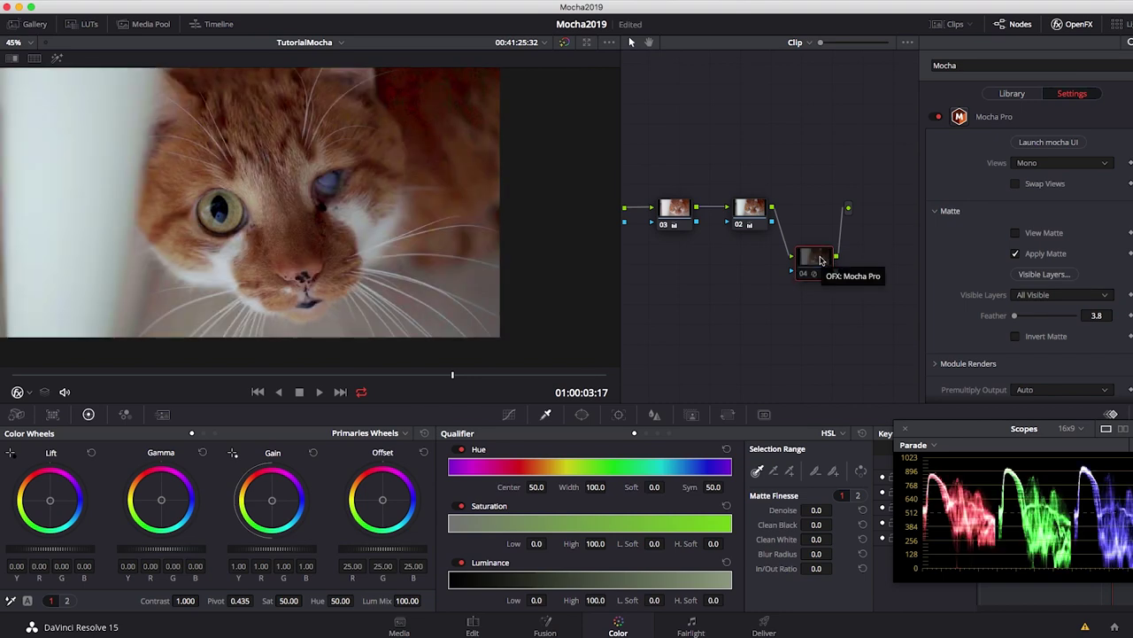
key("ctrl+d")
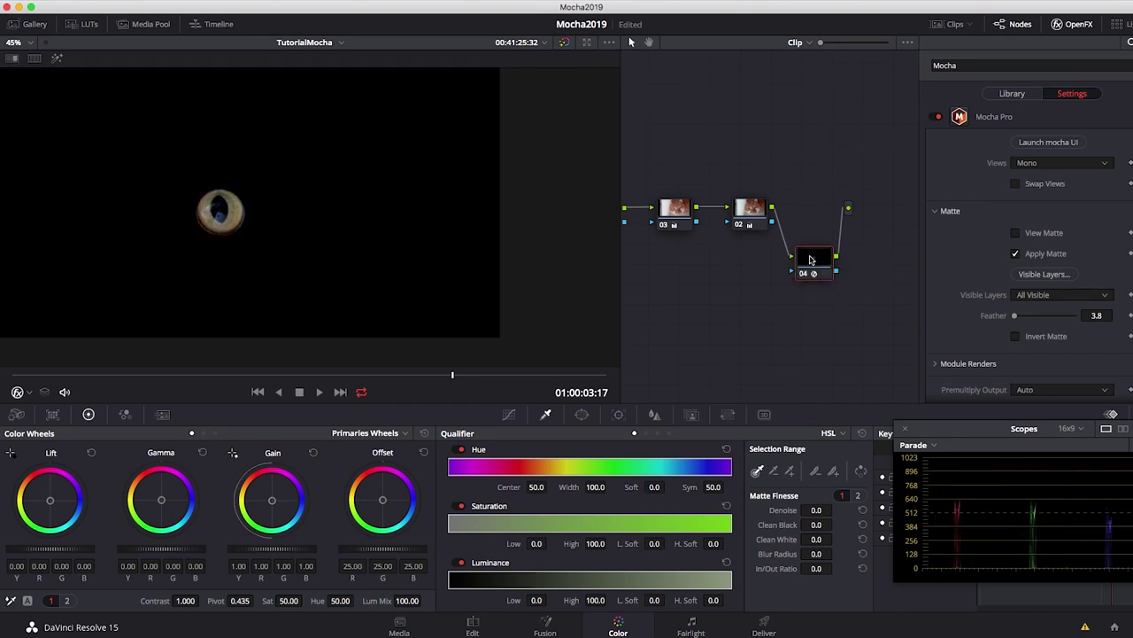
key("ctrl+d")
key("ctrl+d")
left_click_drag(751, 212, 673, 213)
left_click_drag(807, 259, 796, 215)
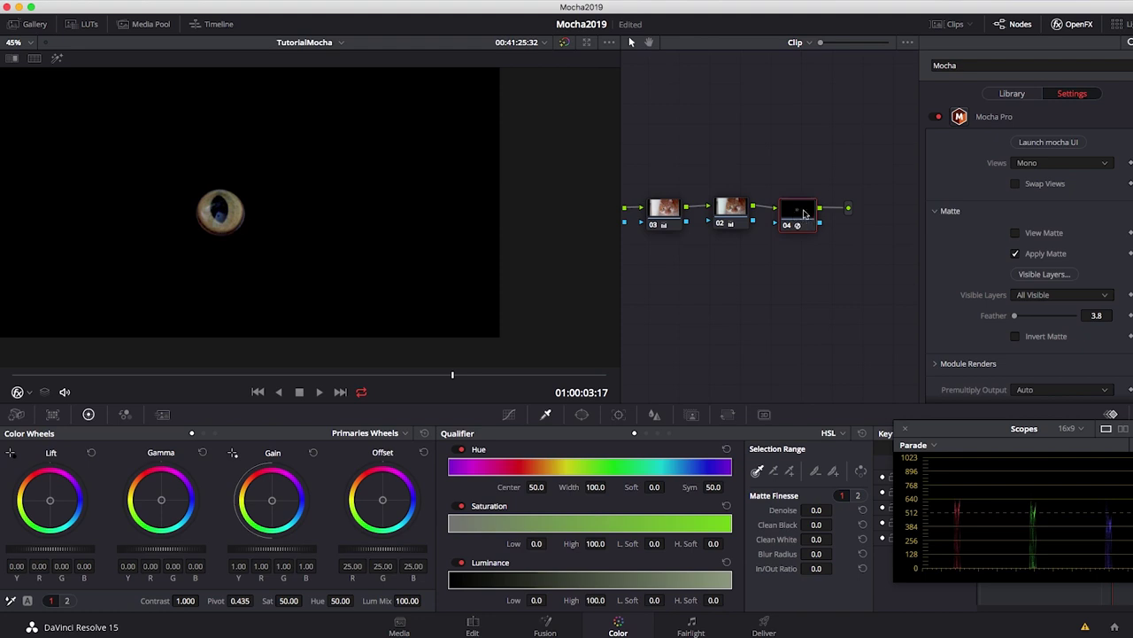
Add a new layer node 06 beside the Mocha Pro node 04.
left_click(405, 4)
mouse_move(432, 9)
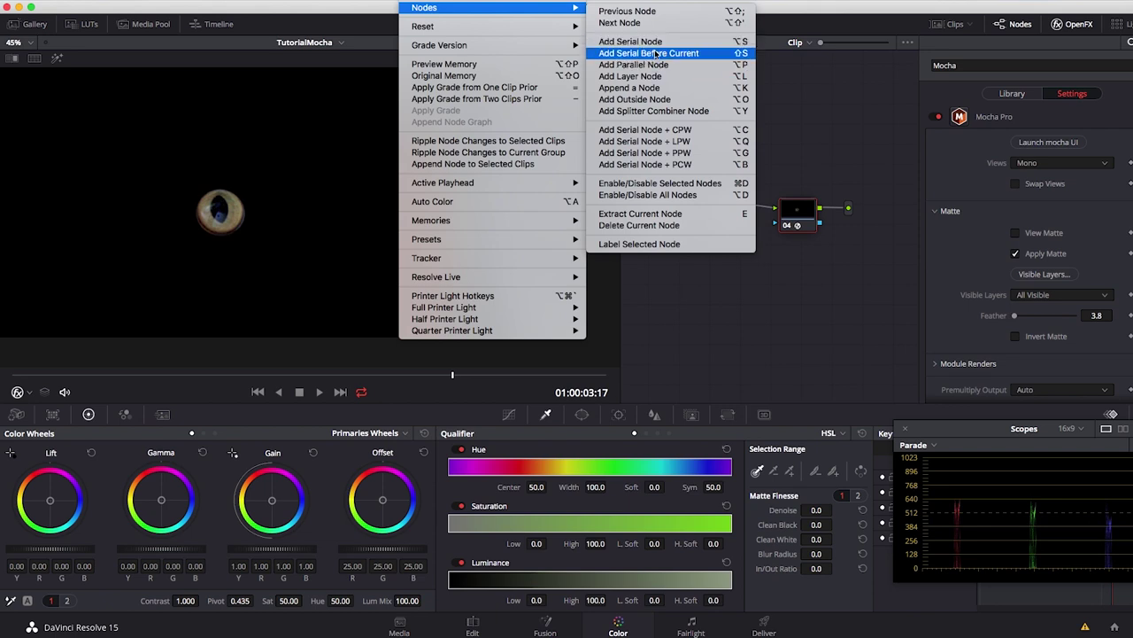
left_click(651, 78)
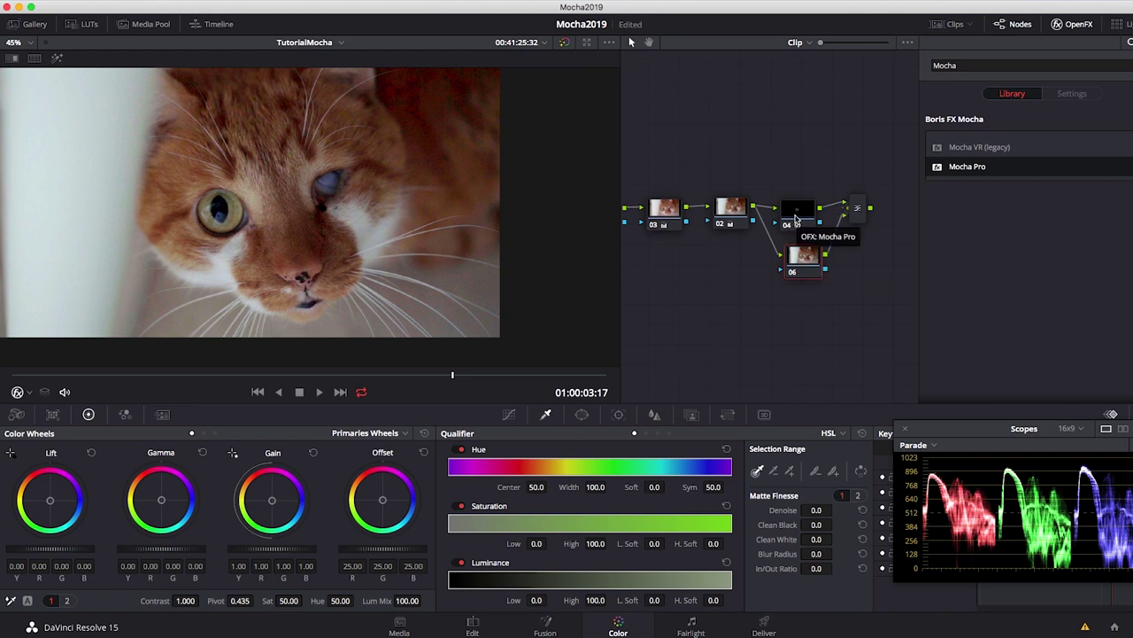
Arrange node 06 above node 04 in the node editor.
left_click_drag(797, 221, 801, 303)
left_click_drag(799, 262, 796, 200)
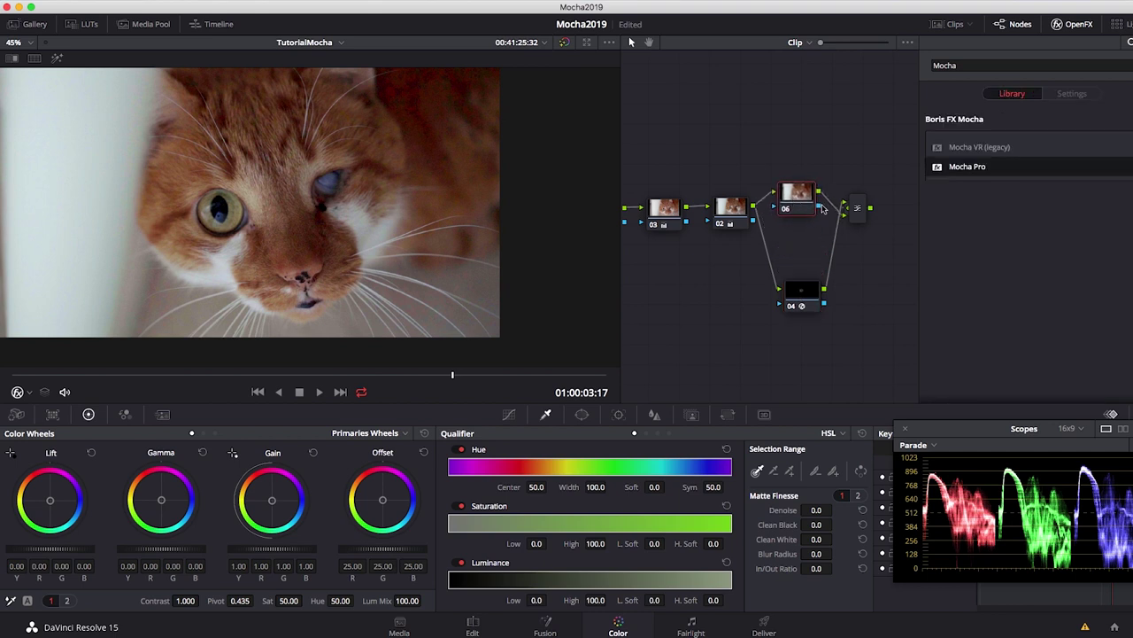
left_click_drag(811, 292, 812, 266)
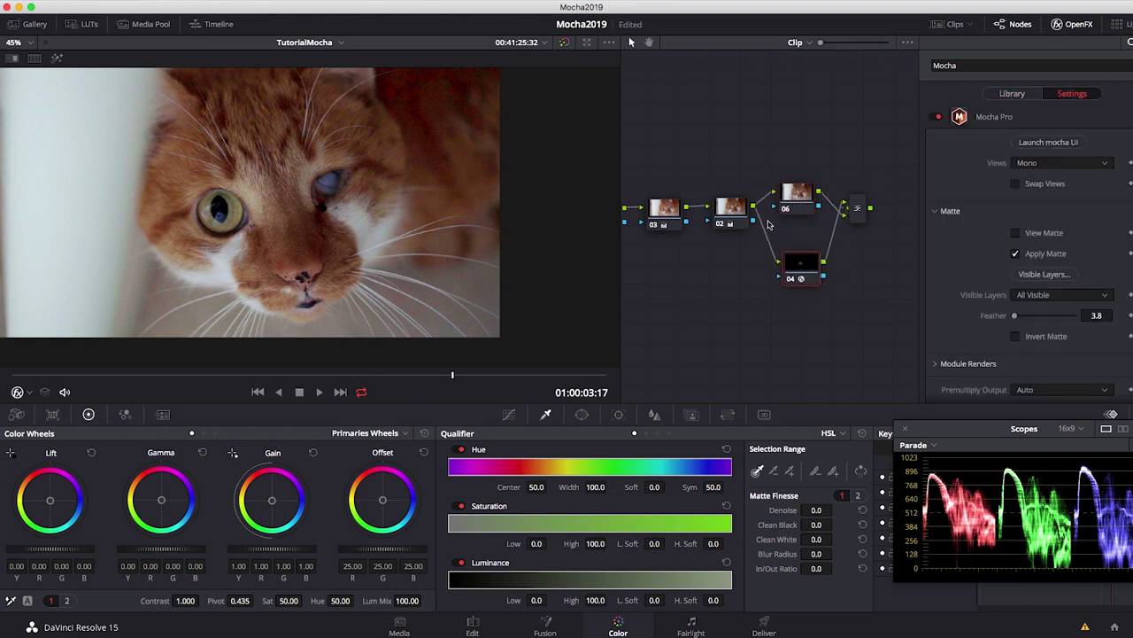
Wire nodes 04 and 06 into the Layer Mixer and connect it to the final output.
mouse_move(843, 218)
left_mouse_down()
mouse_move(833, 197)
mouse_move(844, 221)
mouse_move(835, 213)
left_mouse_up()
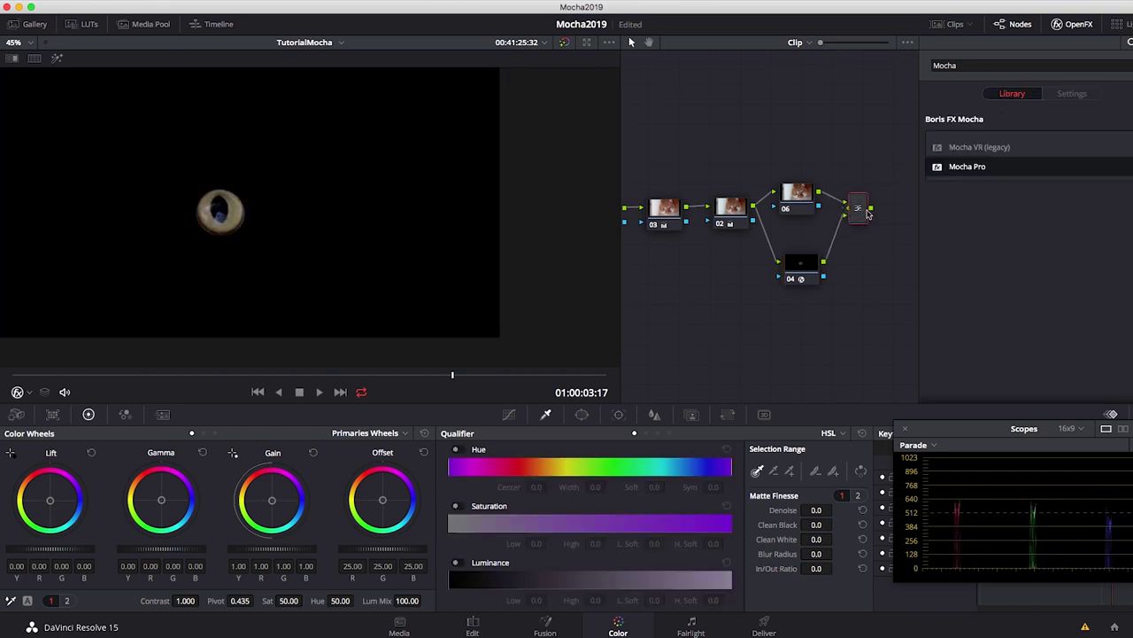
left_click(797, 195)
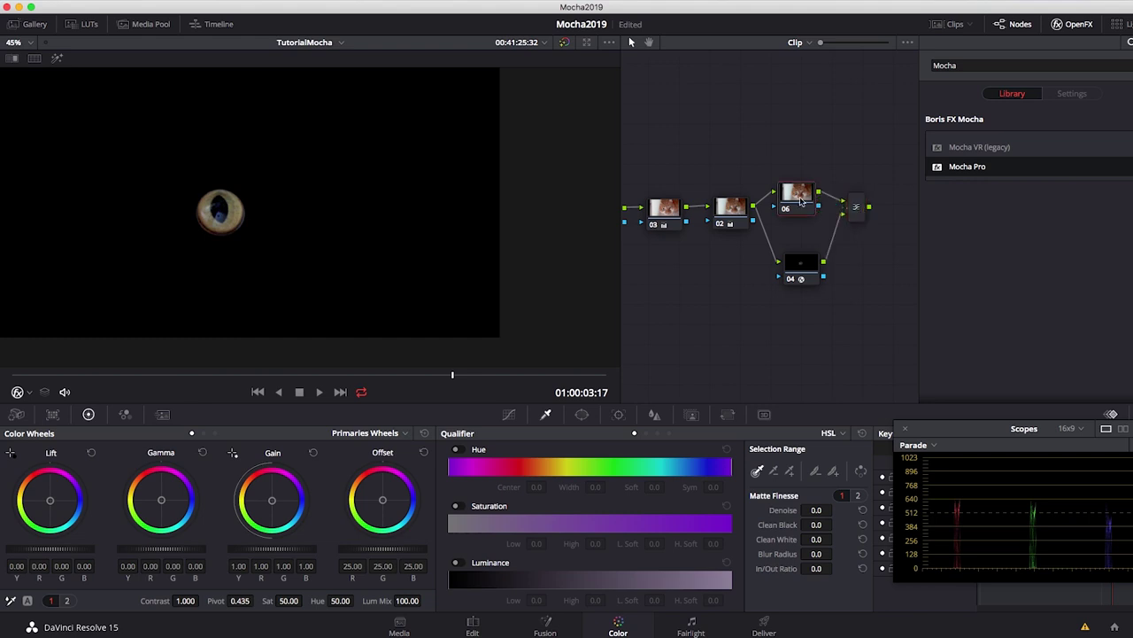
left_click(801, 261)
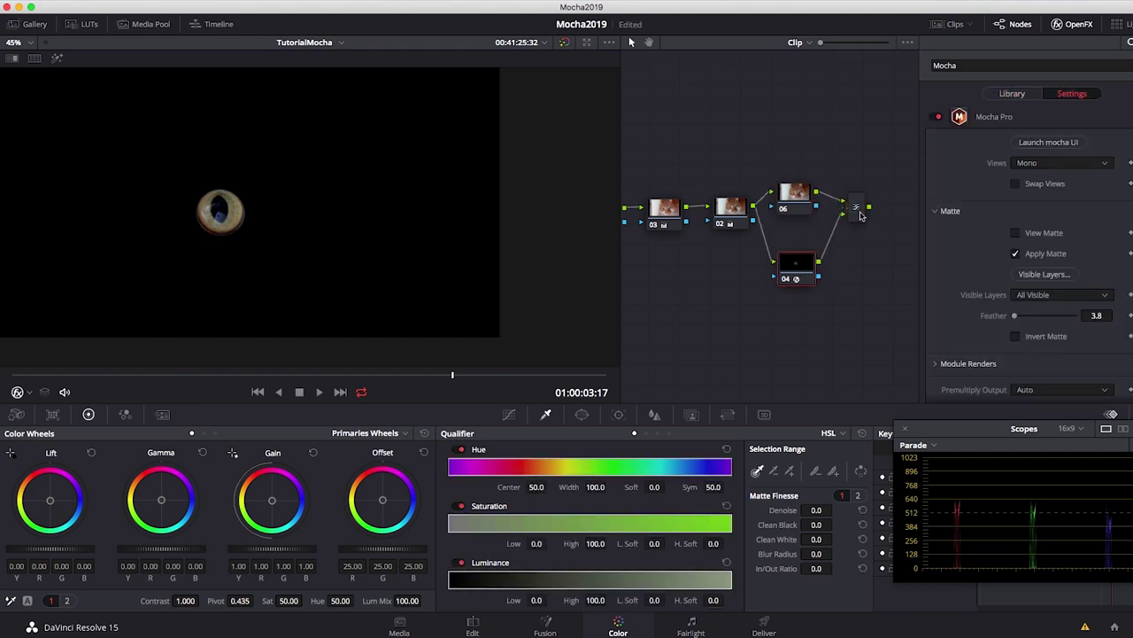
mouse_move(822, 42)
left_mouse_down()
mouse_move(835, 42)
mouse_move(820, 43)
left_mouse_up()
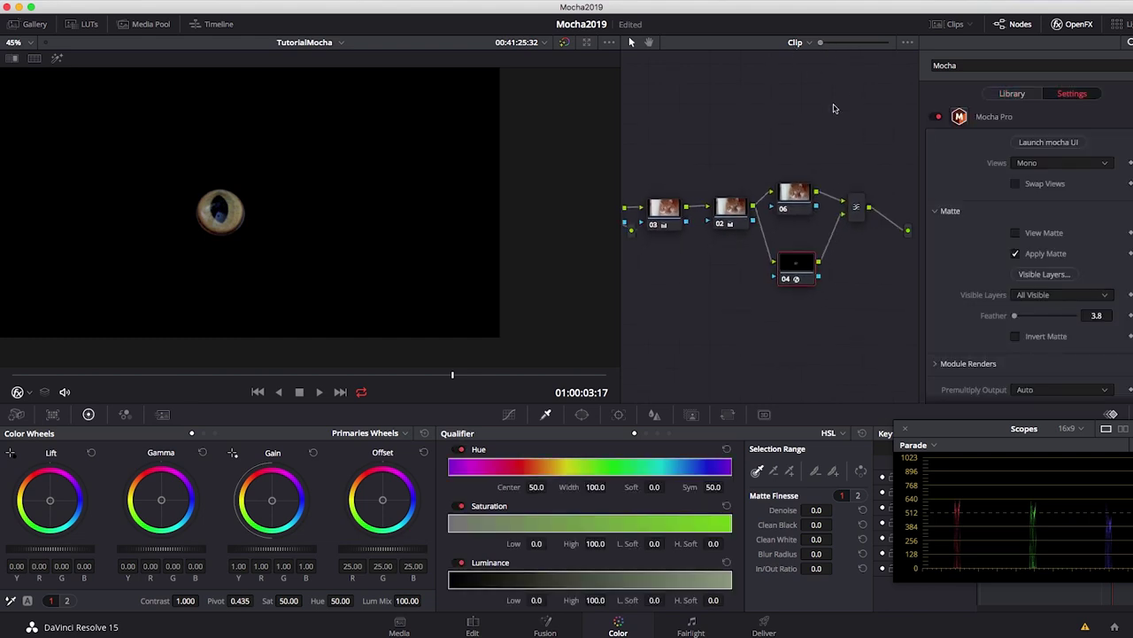
left_click_drag(793, 204, 806, 205)
left_click(790, 264)
left_click(812, 270)
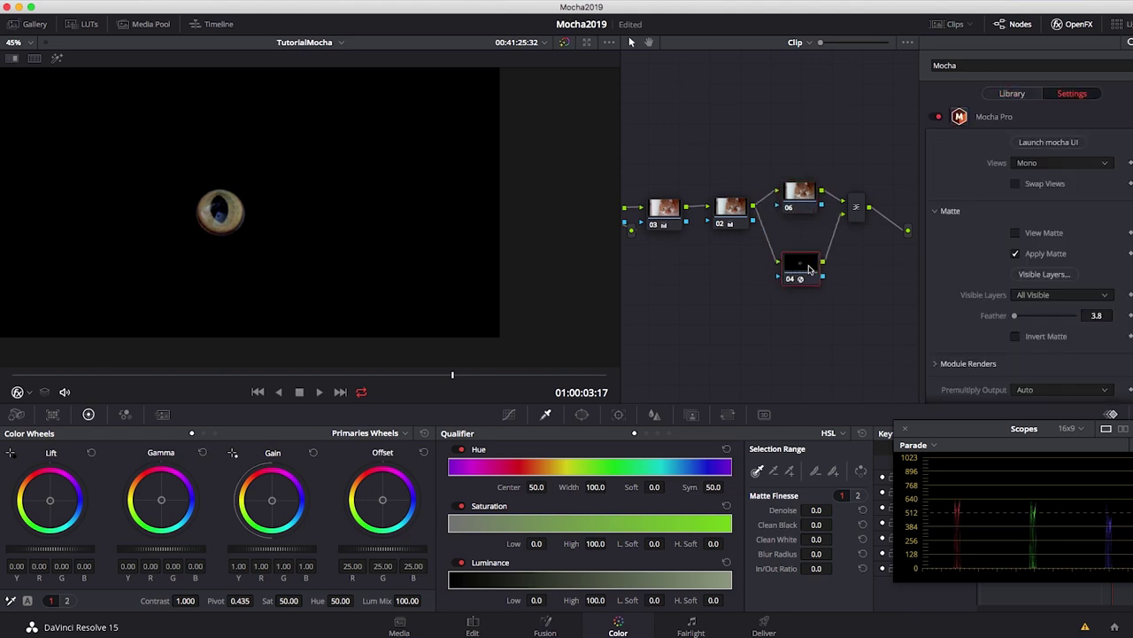
Set node 04 to Use OFX Alpha and push its Offset wheel toward blue.
right_click(808, 269)
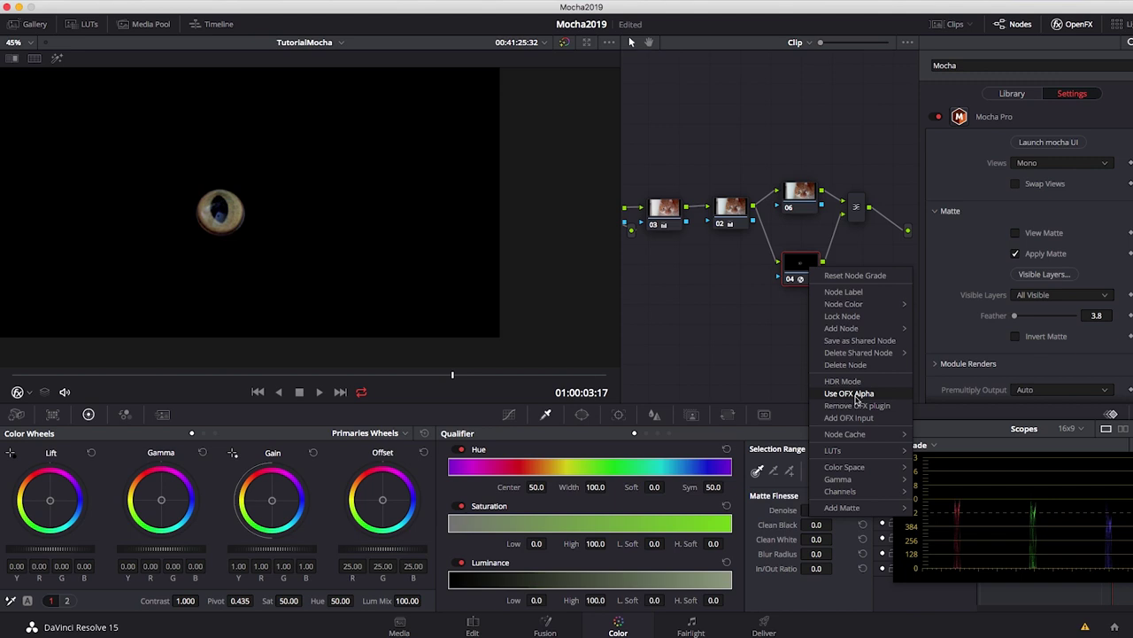
left_click(855, 395)
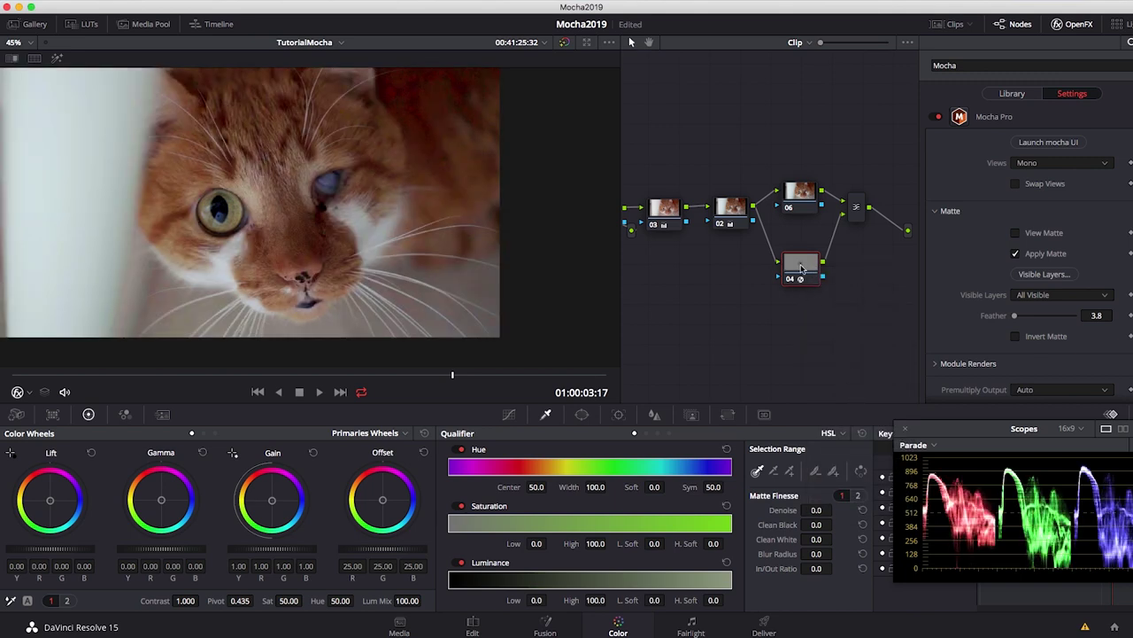
left_click(693, 415)
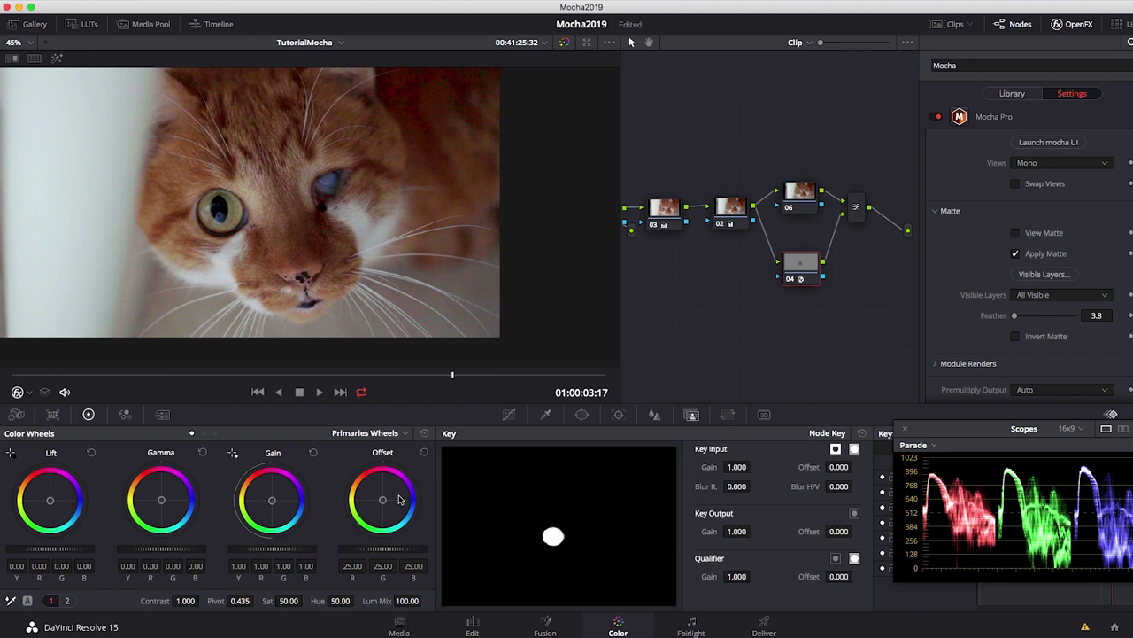
left_click_drag(382, 500, 398, 512)
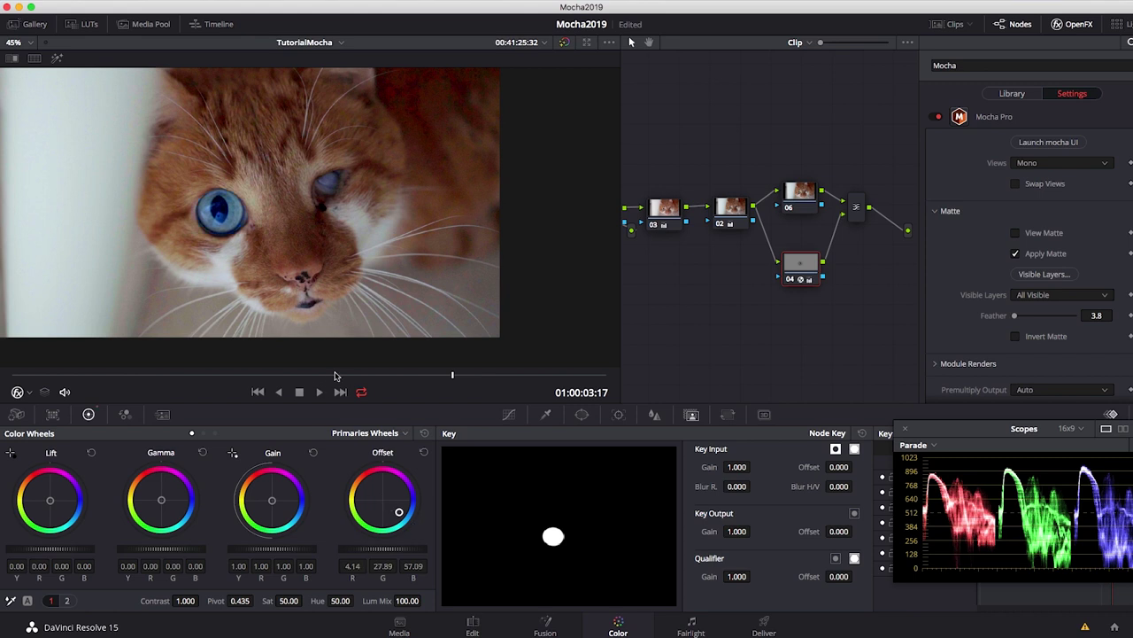
Raise the matte feather to 15.6 and scrub the clip to check the blue eye.
left_click_drag(335, 376, 227, 379)
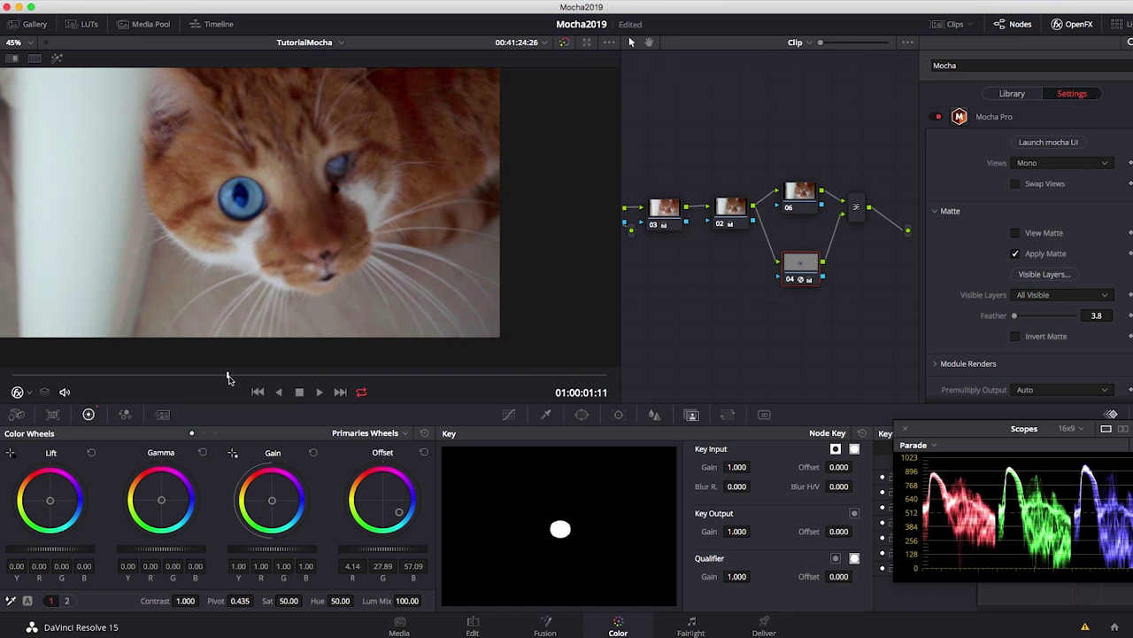
left_click_drag(1015, 315, 1016, 321)
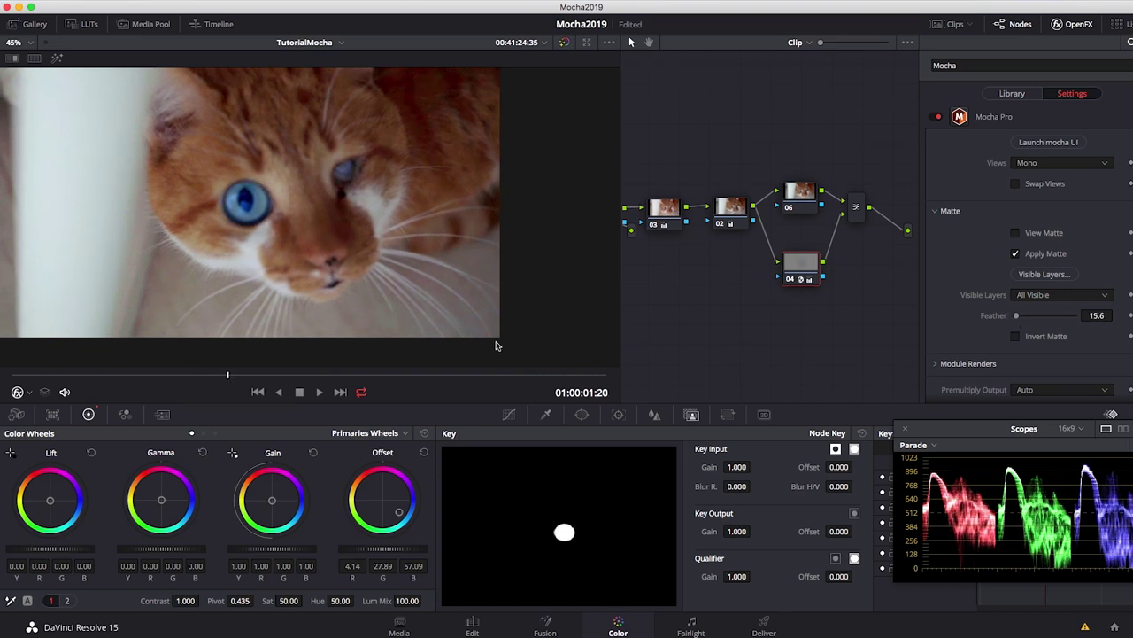
left_click(375, 377)
left_click_drag(375, 379, 462, 379)
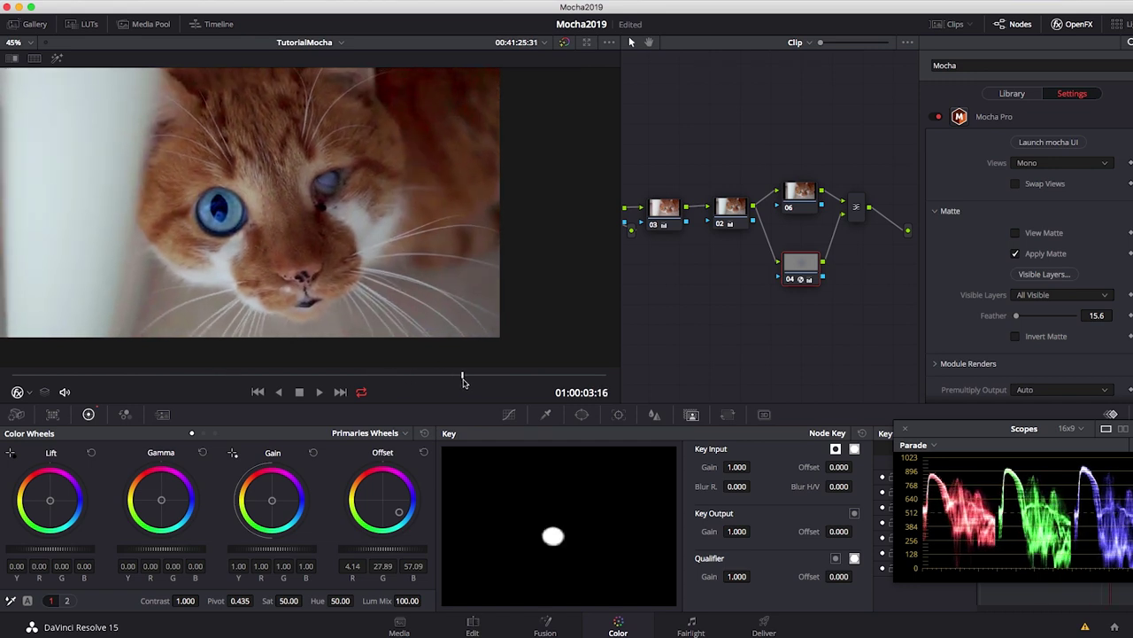
Reset the Offset wheel and lift the eye's Gamma until YRGB reads 0.16.
left_click(423, 453)
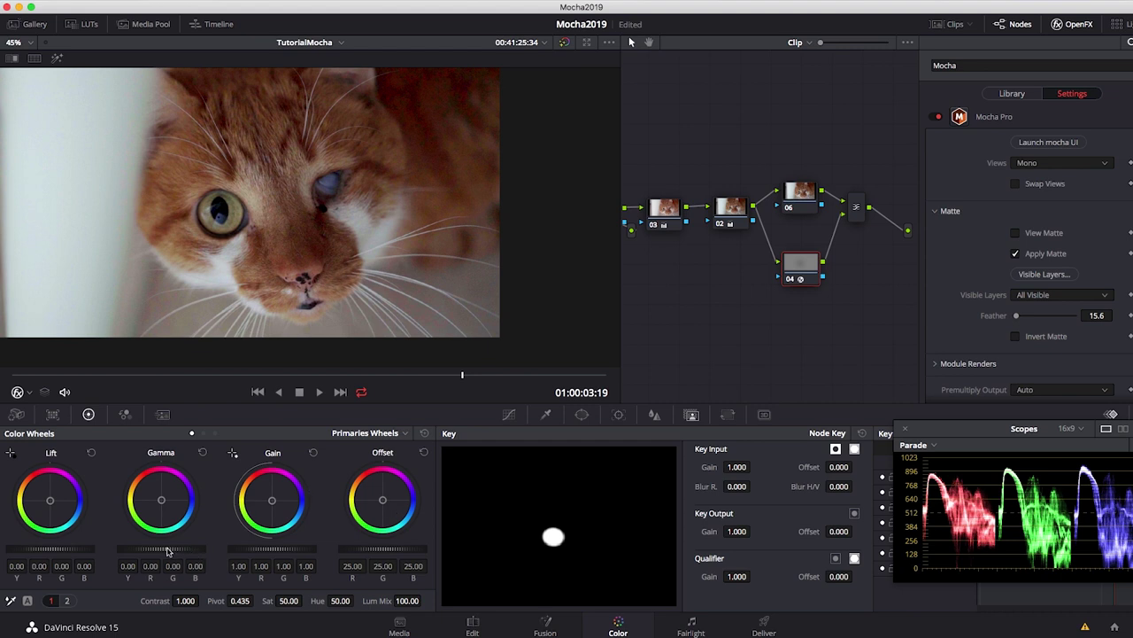
left_click_drag(157, 549, 181, 554)
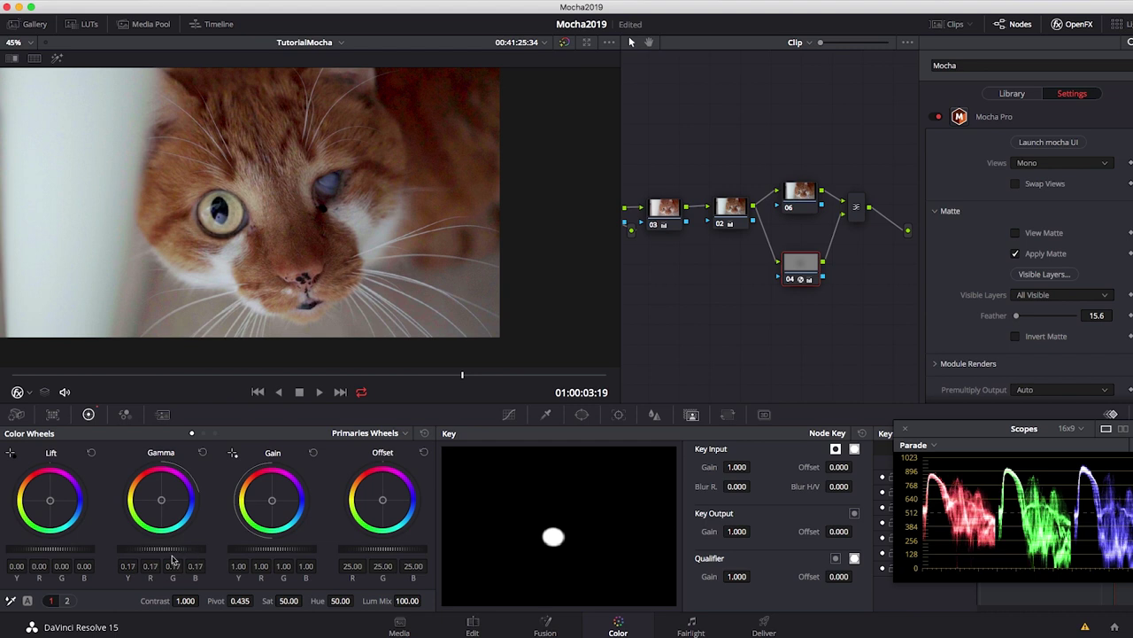
left_click_drag(181, 554, 173, 554)
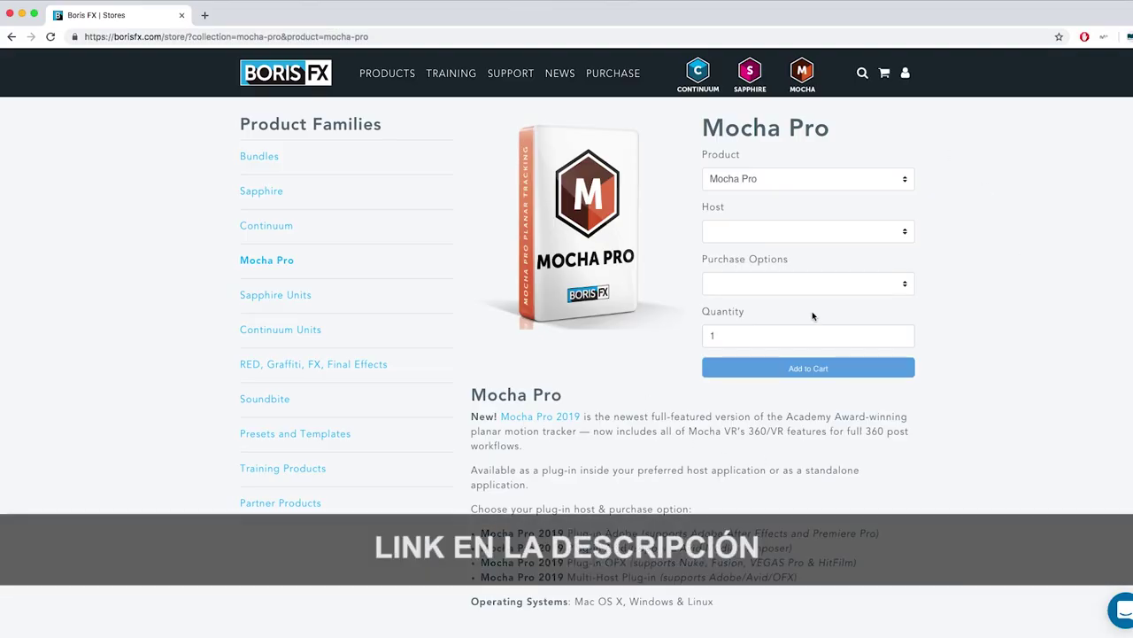
Add a Mocha Pro Plug-in: OFX New License to the cart at USD 695.00.
left_click(866, 235)
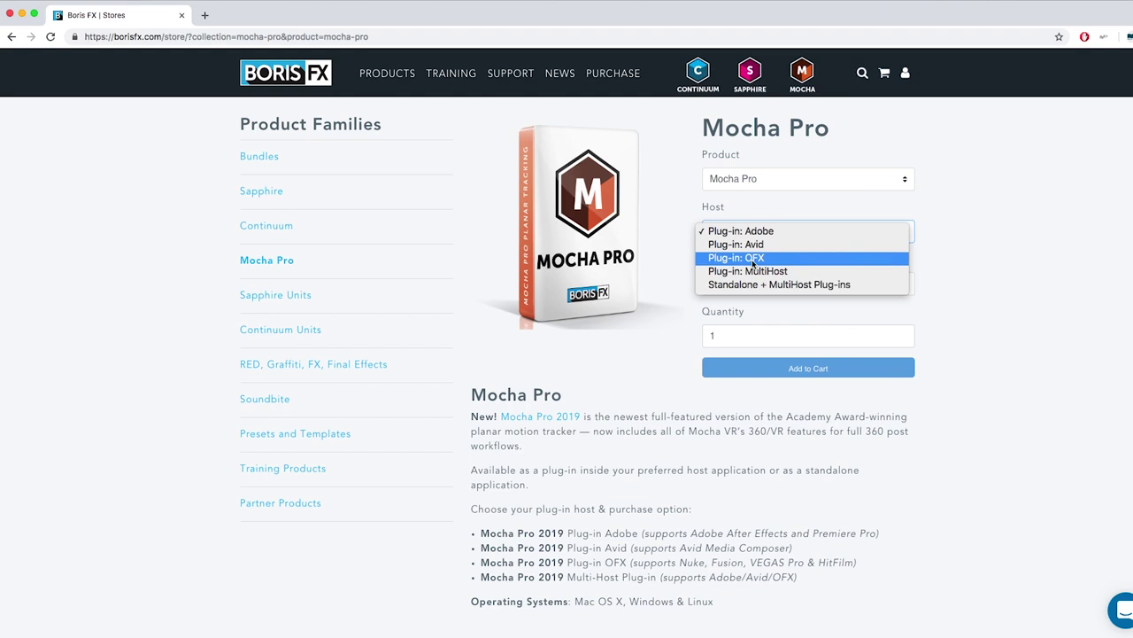
left_click(753, 261)
left_click(760, 283)
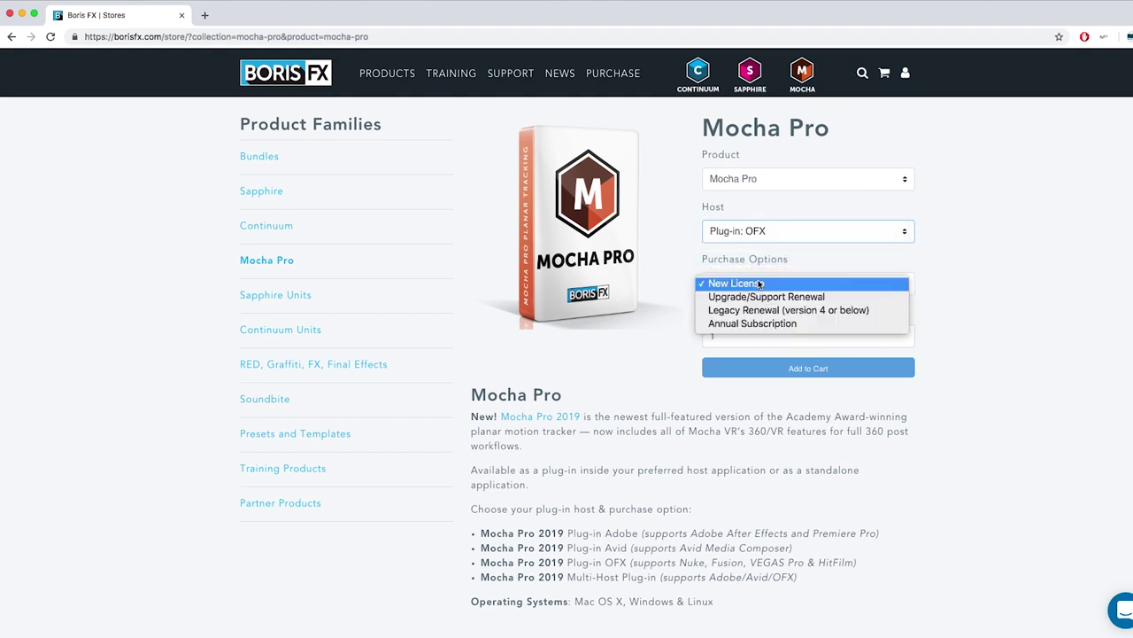
left_click(748, 284)
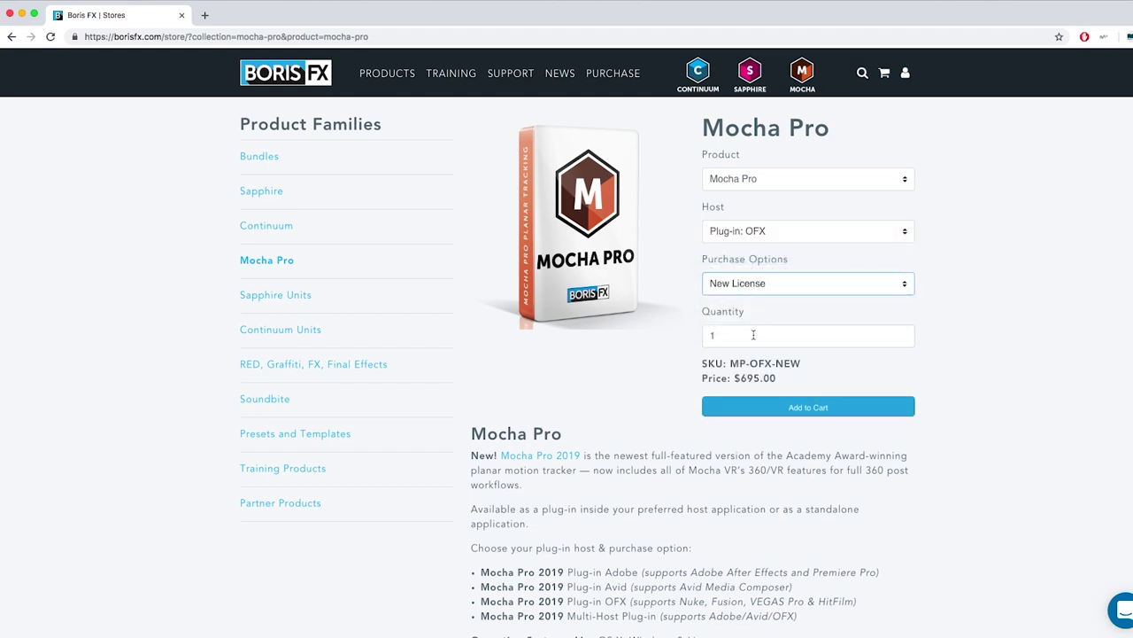
left_click(810, 409)
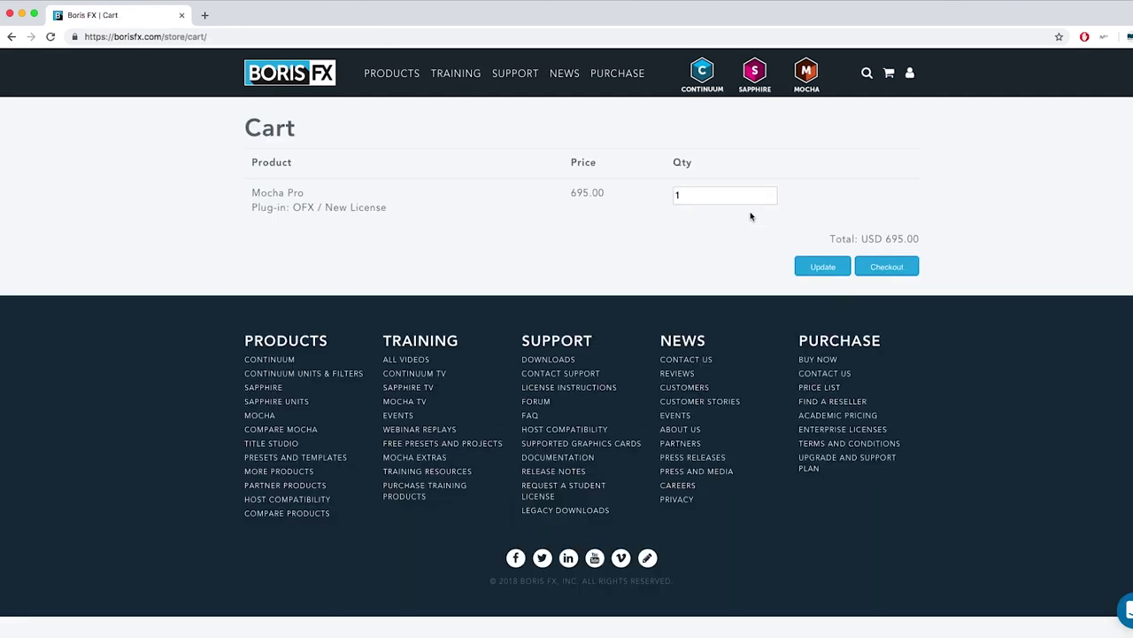
Proceed to checkout and apply a discount code to the Mocha Pro order.
left_click(897, 268)
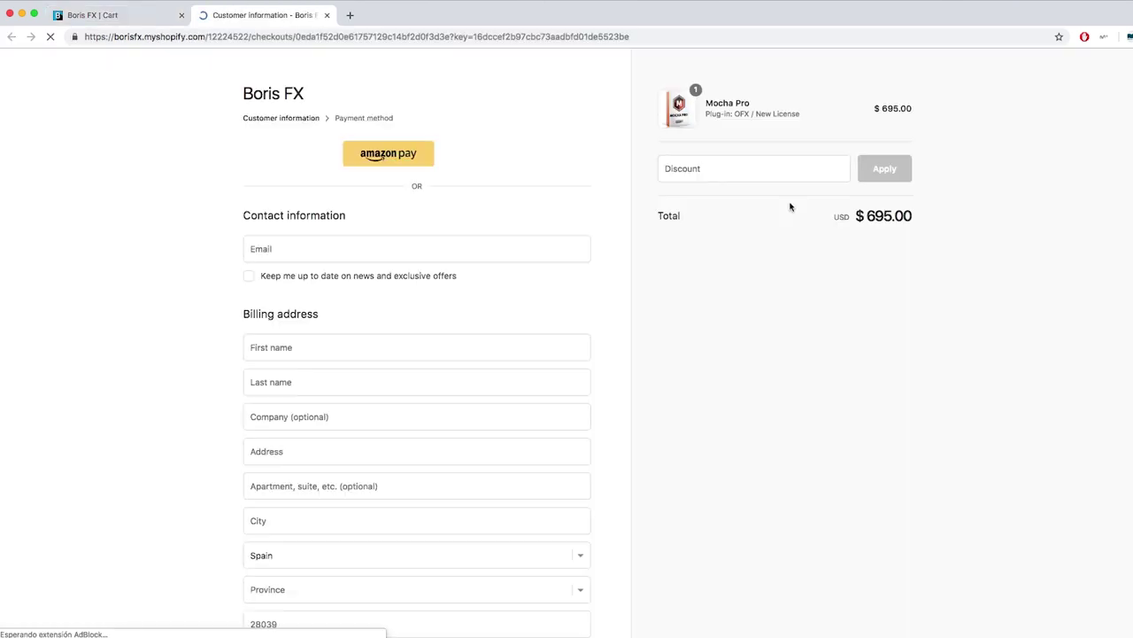
left_click(746, 167)
type("nacho15")
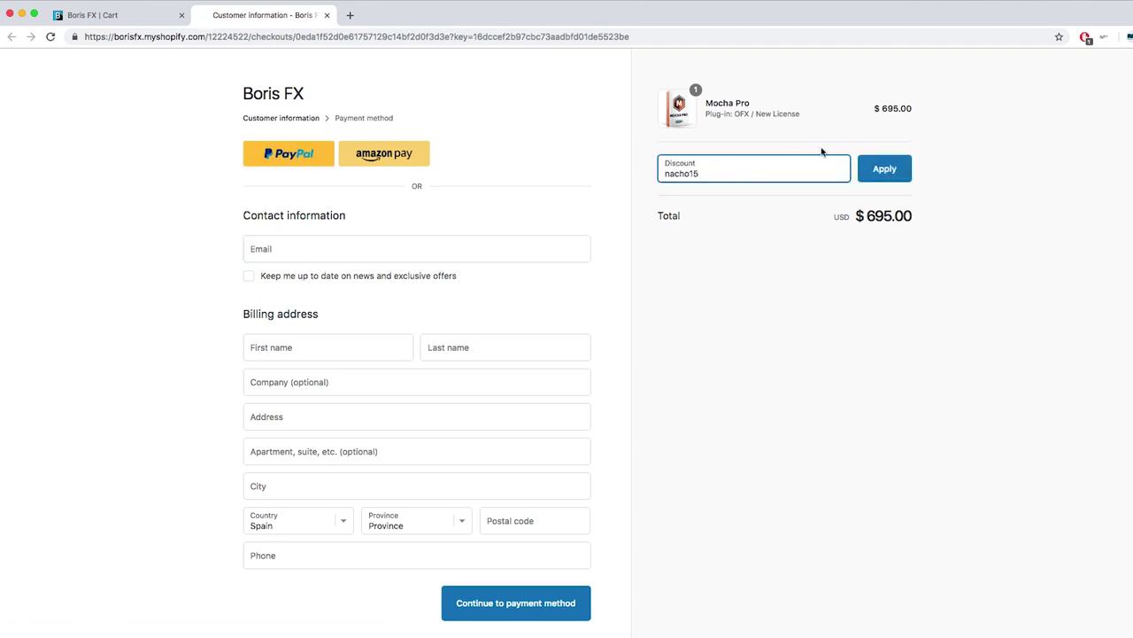
left_click(890, 168)
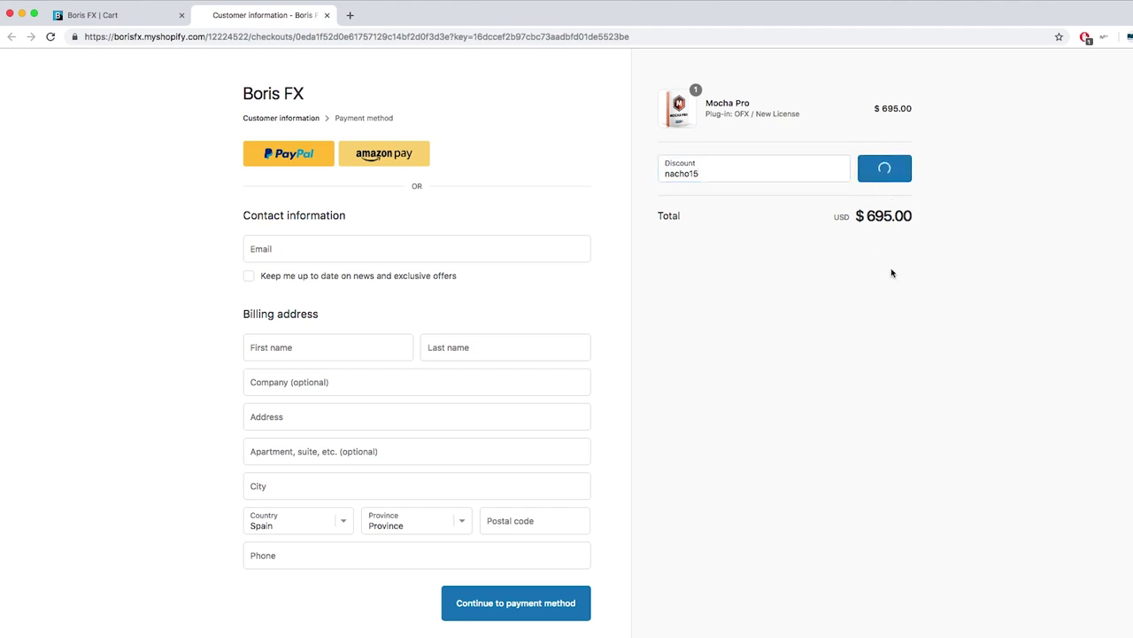